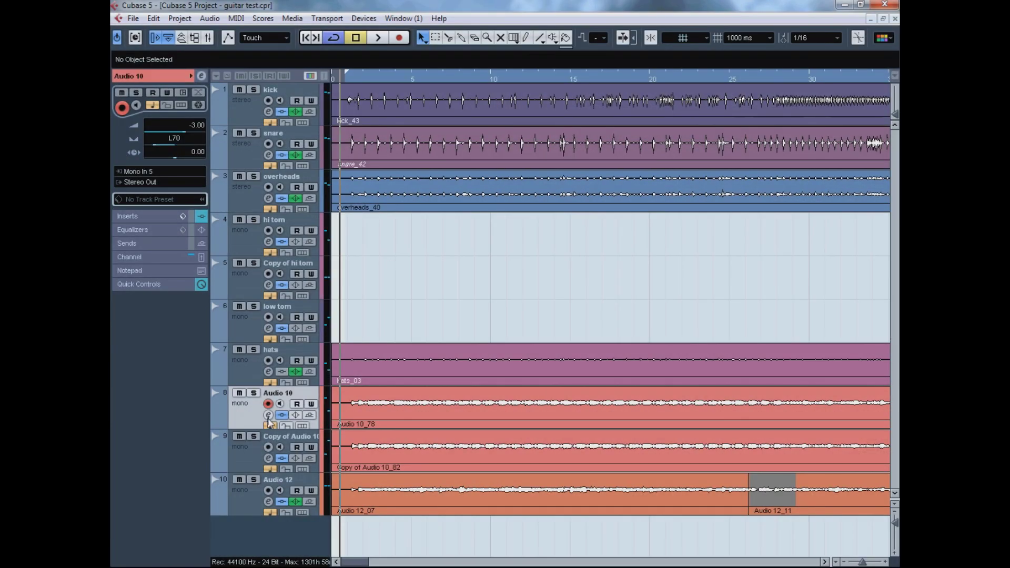
# Step: Inspect the ReValverMkIII insert in the Audio 10 channel settings, close both windows and maximize the project window
pyautogui.click(268, 415)
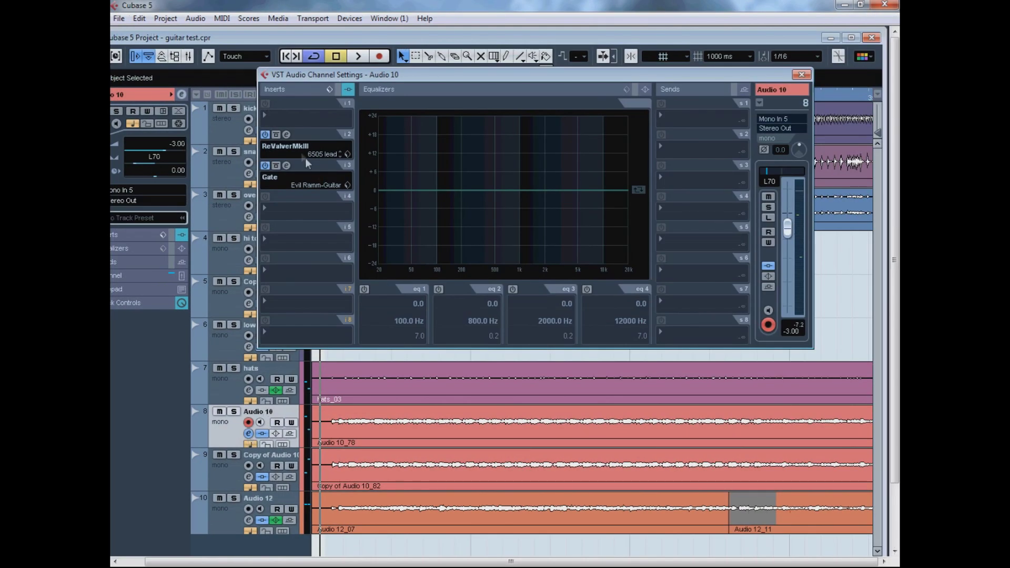
pyautogui.click(287, 135)
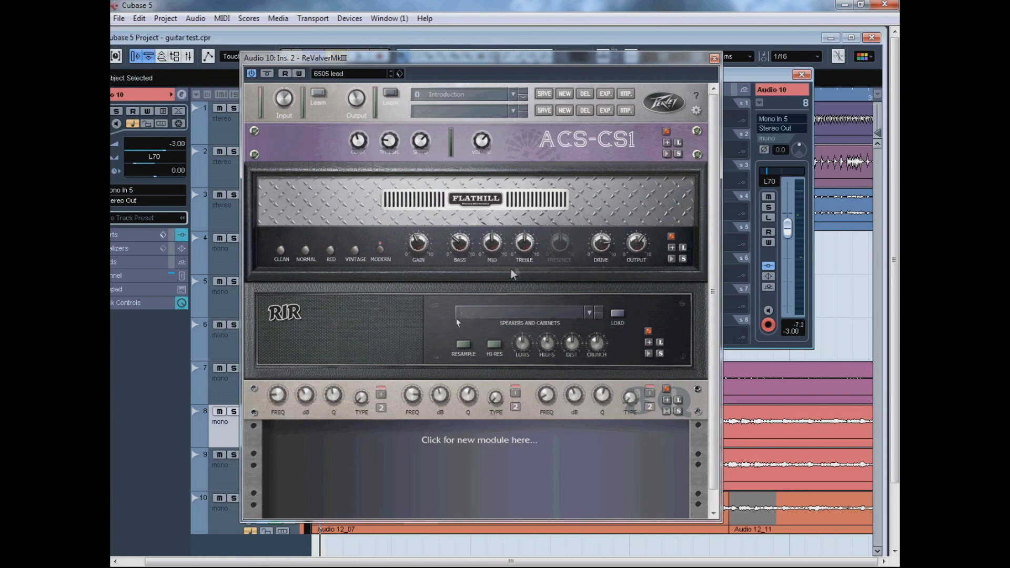
pyautogui.moveTo(498, 64); pyautogui.dragTo(509, 75)
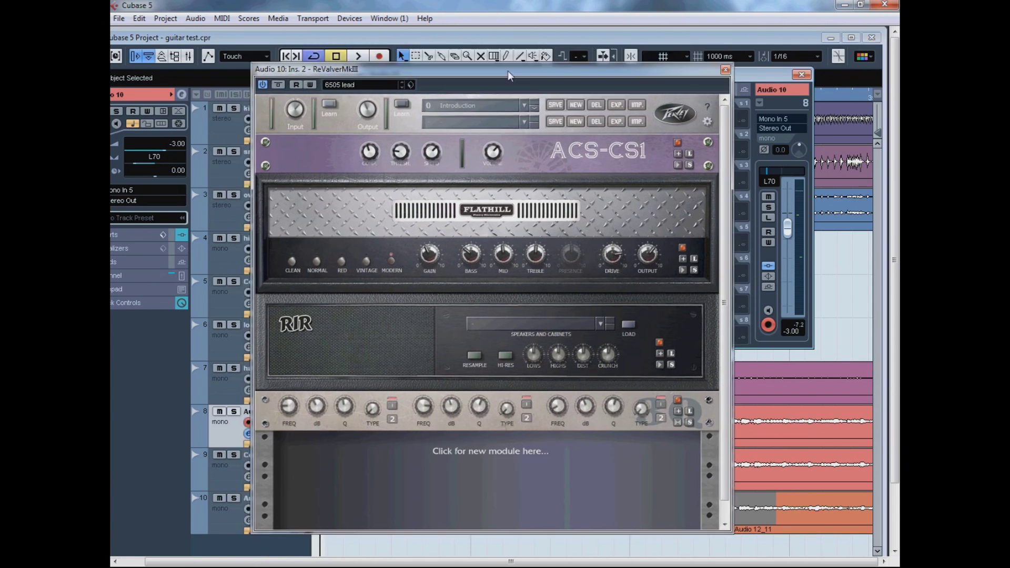
pyautogui.click(725, 70)
pyautogui.click(801, 75)
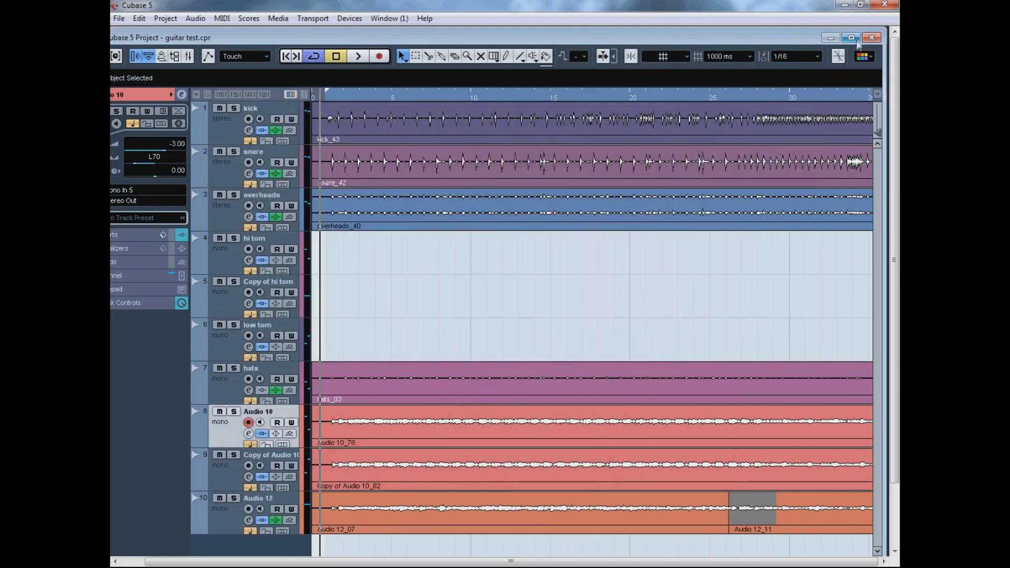
pyautogui.click(855, 38)
# Step: Play the full mix from the beginning, check the panning of the Audio 10 and Copy of Audio 10 guitar tracks, and stop playback
pyautogui.click(339, 79)
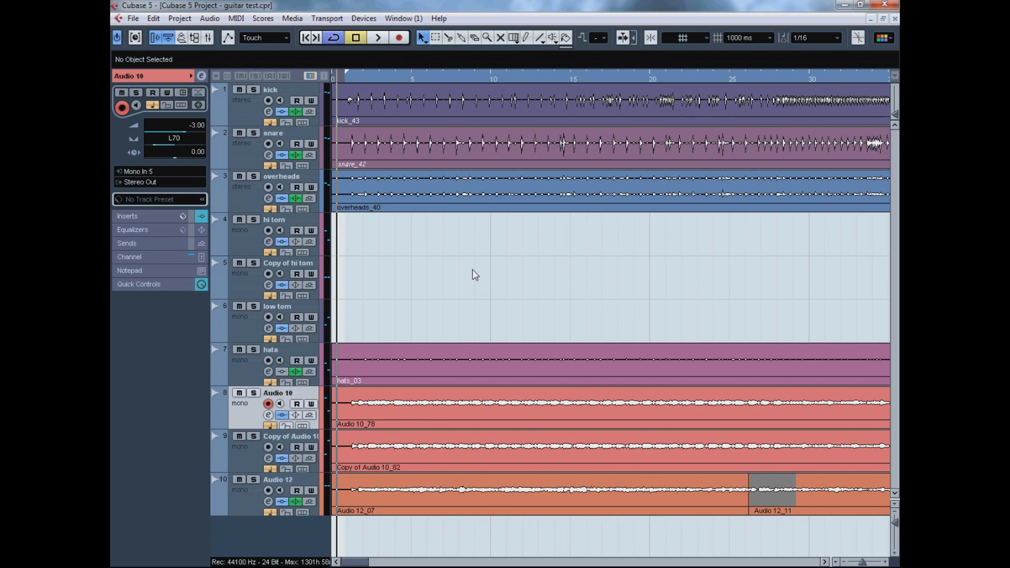
pyautogui.press('space')
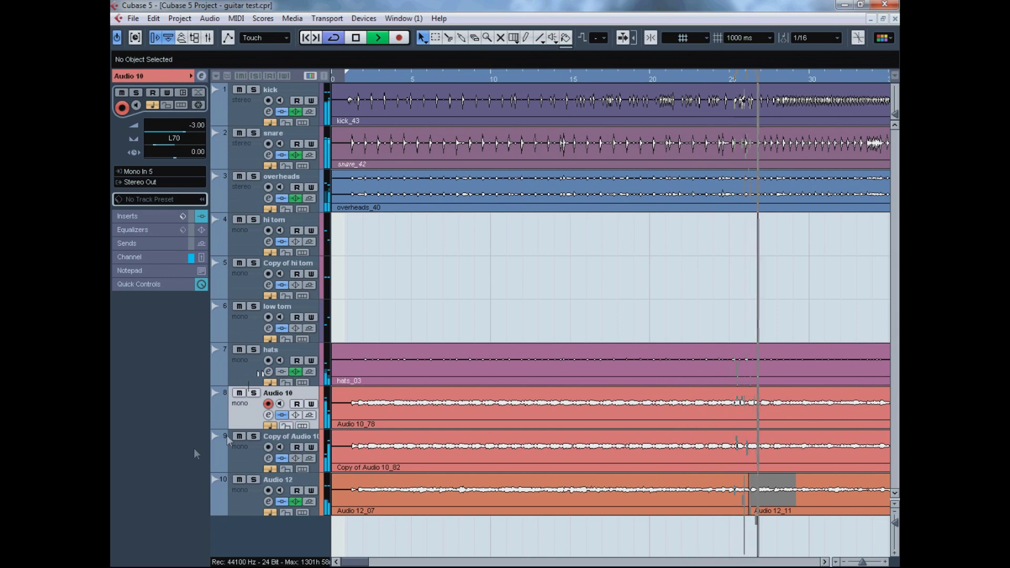
pyautogui.click(440, 409)
pyautogui.click(454, 442)
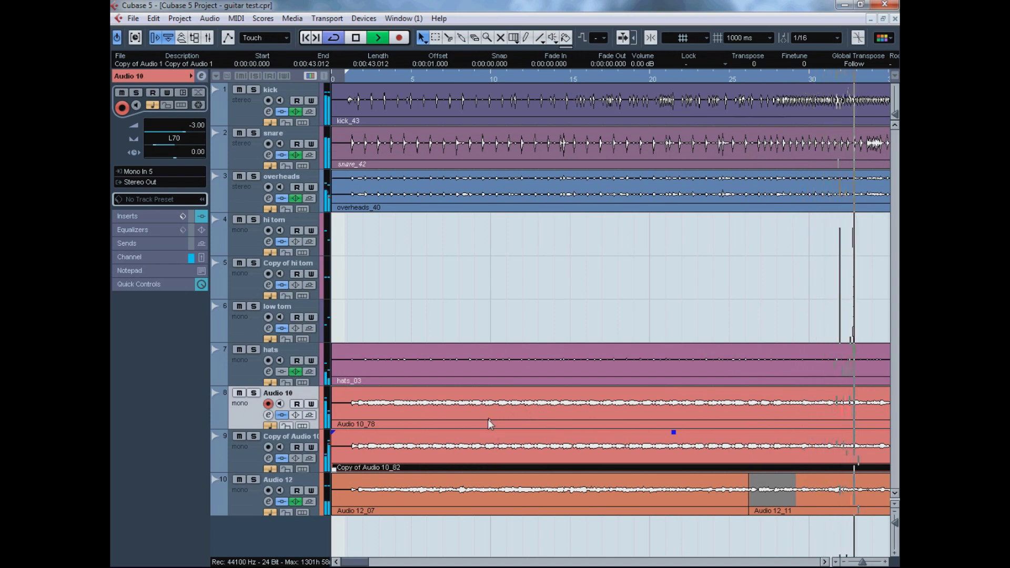
pyautogui.click(472, 410)
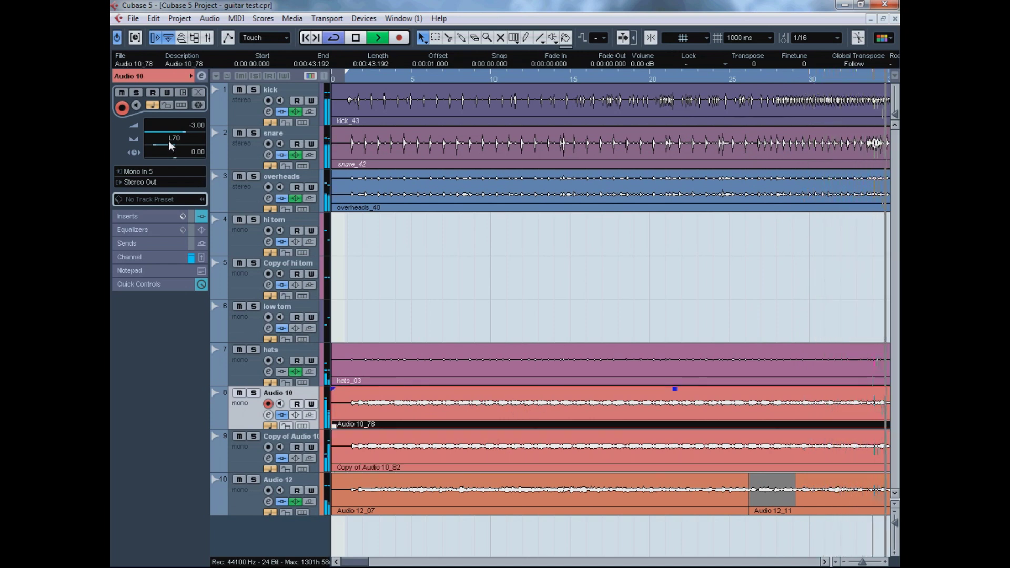
pyautogui.click(420, 445)
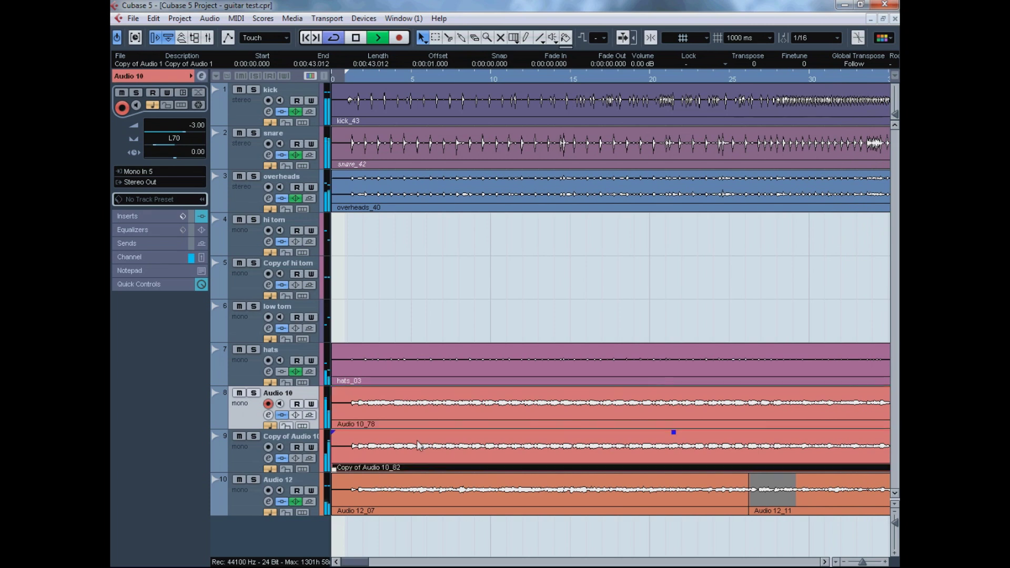
pyautogui.click(253, 467)
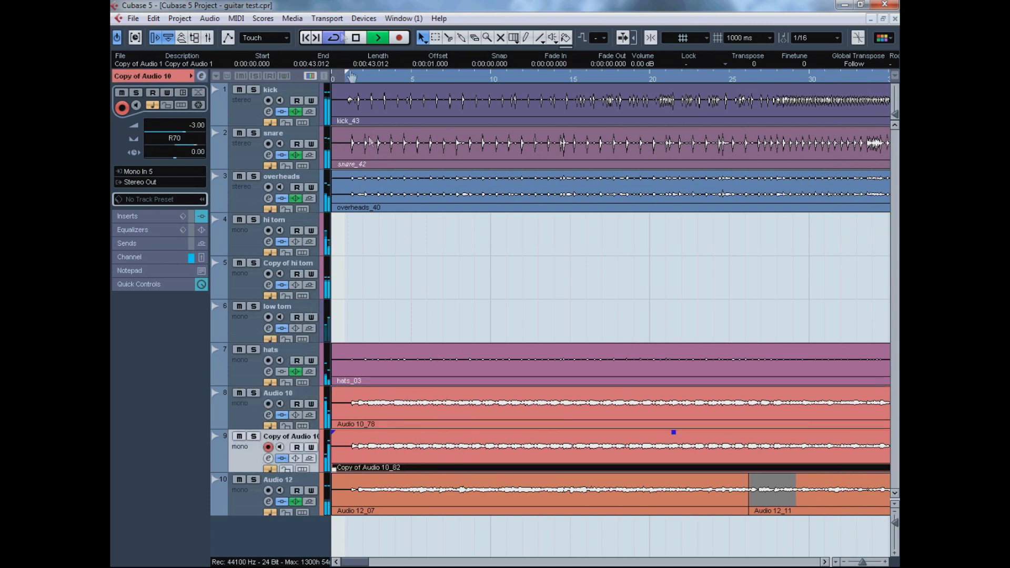
pyautogui.click(358, 39)
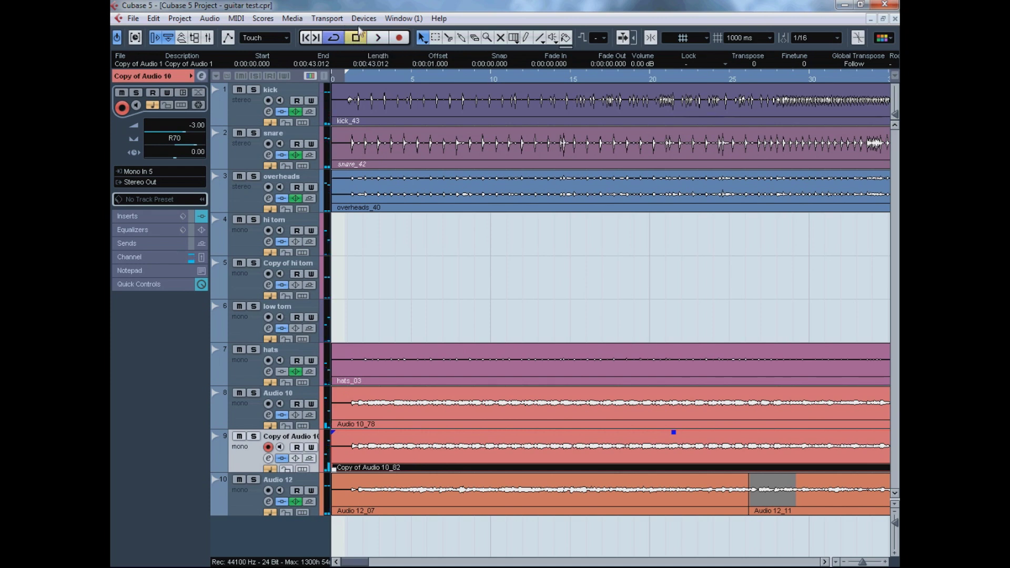
# Step: Solo the Audio 10 and Copy of Audio 10 tracks and play them from the beginning
pyautogui.click(412, 282)
pyautogui.click(245, 415)
pyautogui.click(253, 393)
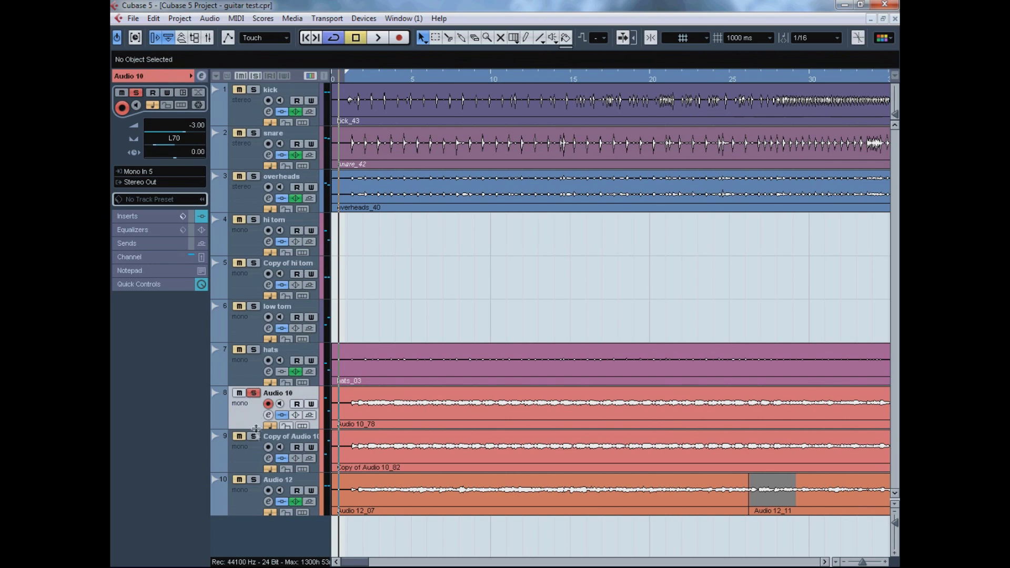
pyautogui.click(255, 436)
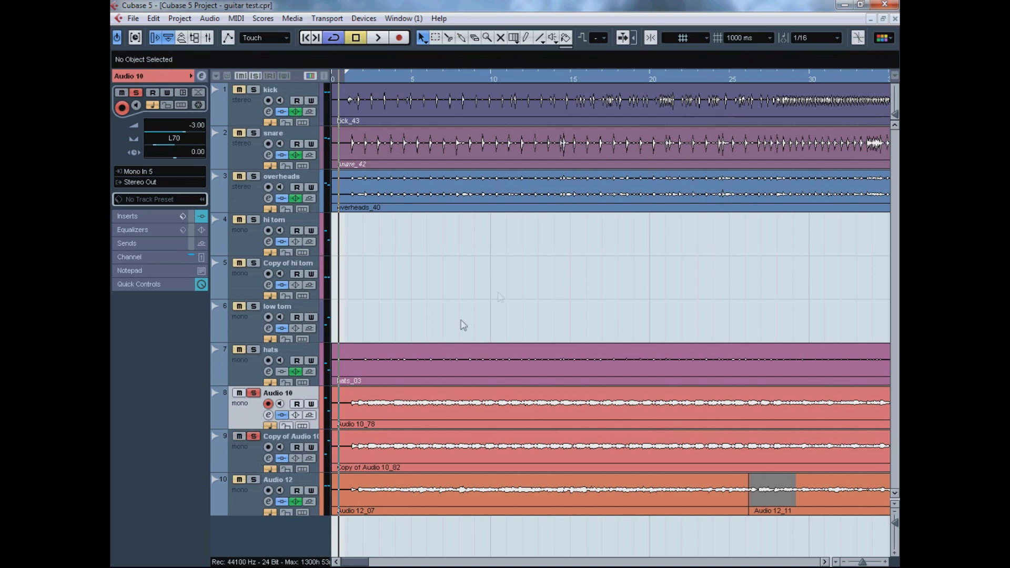
pyautogui.click(331, 77)
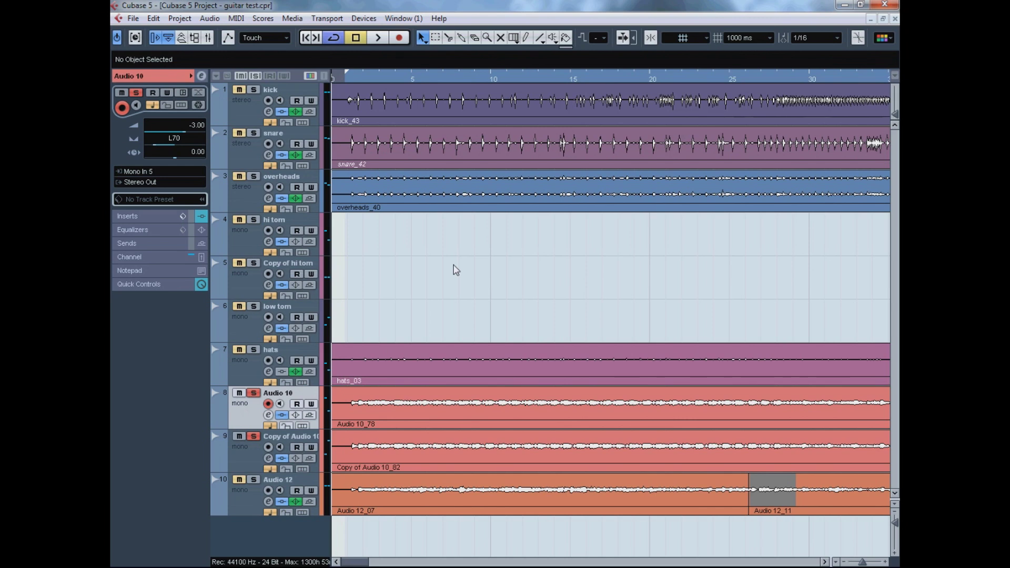
pyautogui.press('space')
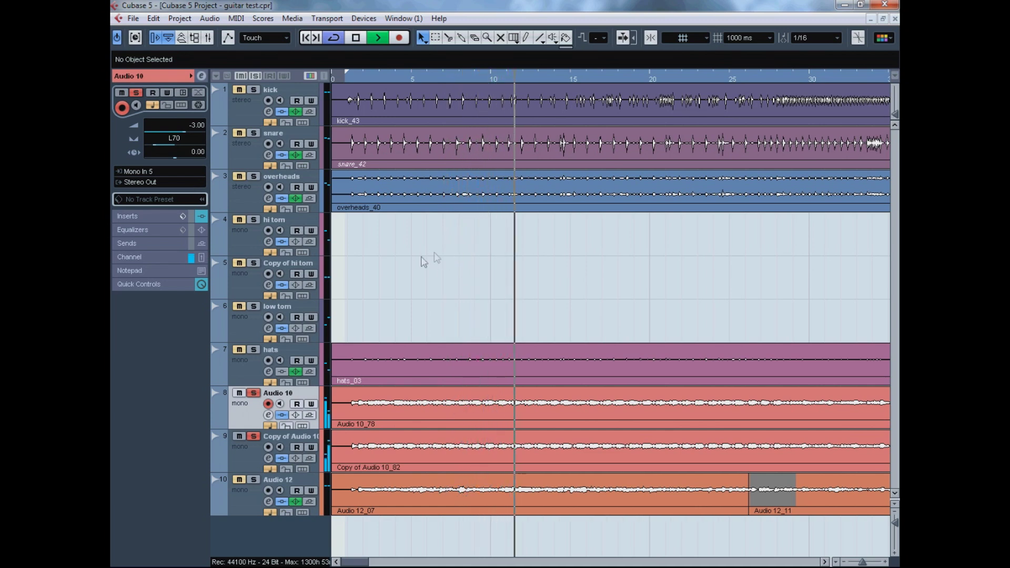
# Step: Unsolo Copy of Audio 10 so only Audio 10 is soloed, and open Audio 10's ReValverMkIII plug-in
pyautogui.click(256, 437)
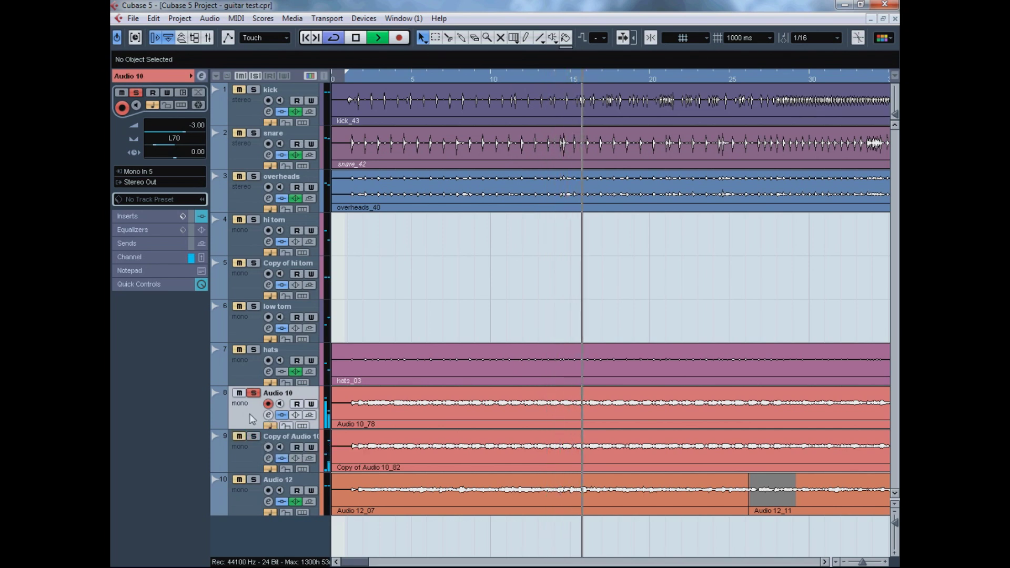
pyautogui.click(269, 415)
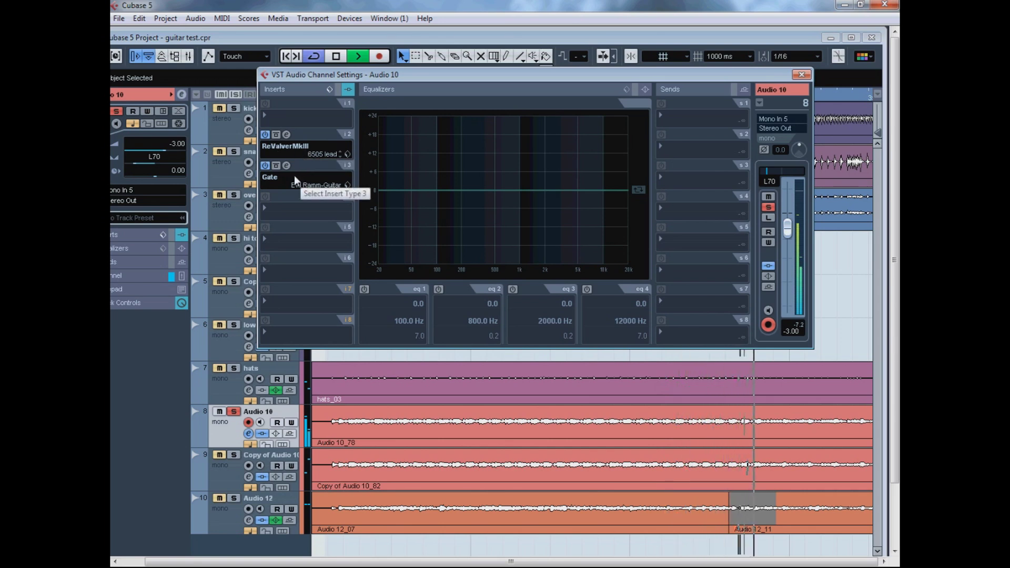
pyautogui.click(287, 134)
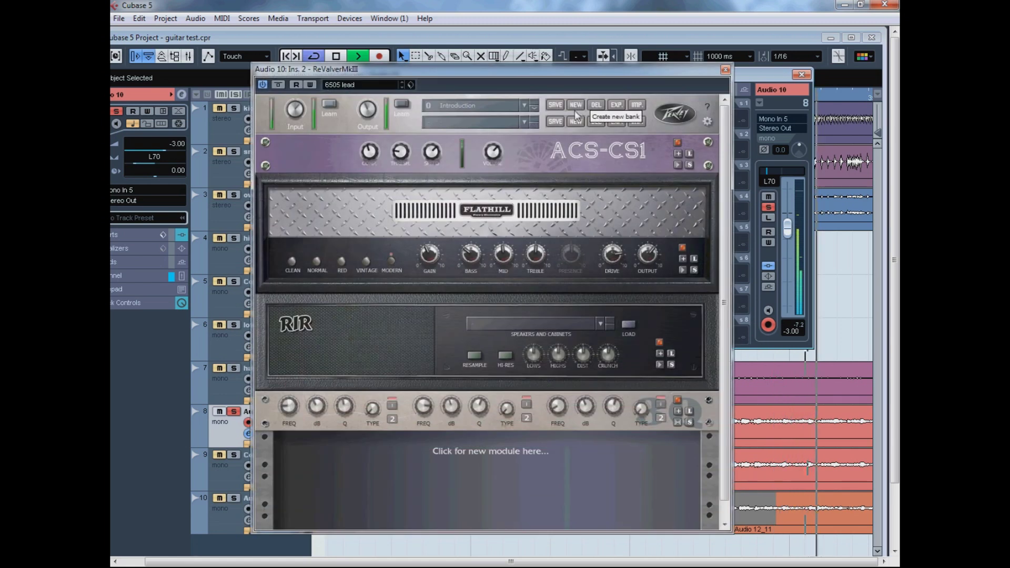
pyautogui.moveTo(501, 166)
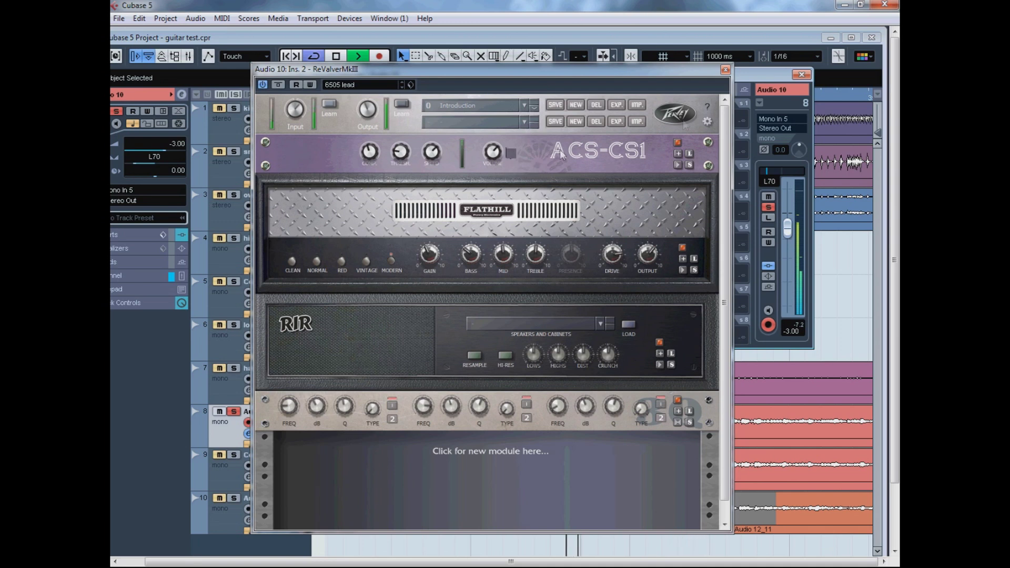
# Step: Close the plug-in window, bypass all inserts on Audio 10 to hear the dry guitar, and re-enable them
pyautogui.click(725, 71)
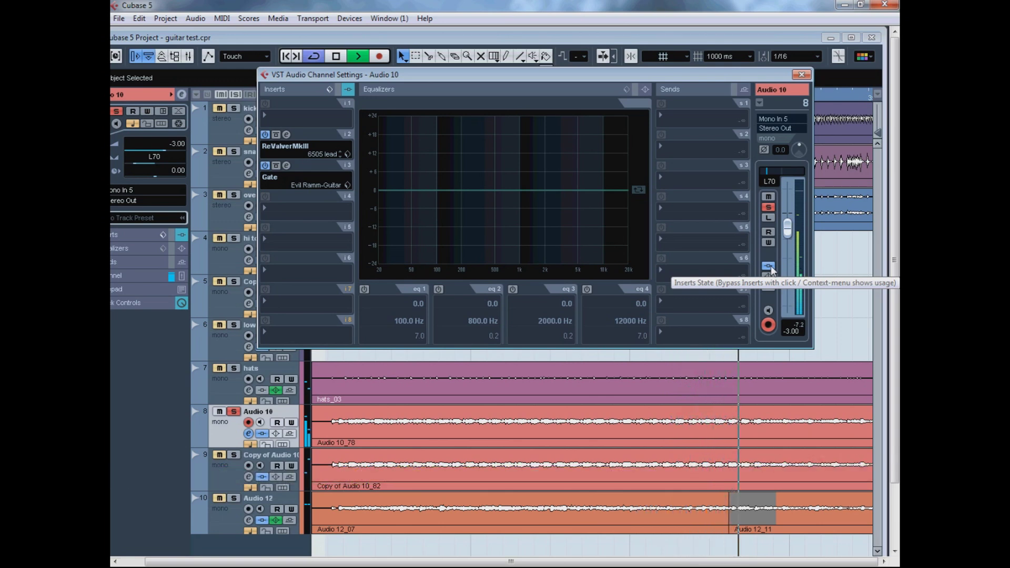
pyautogui.click(769, 267)
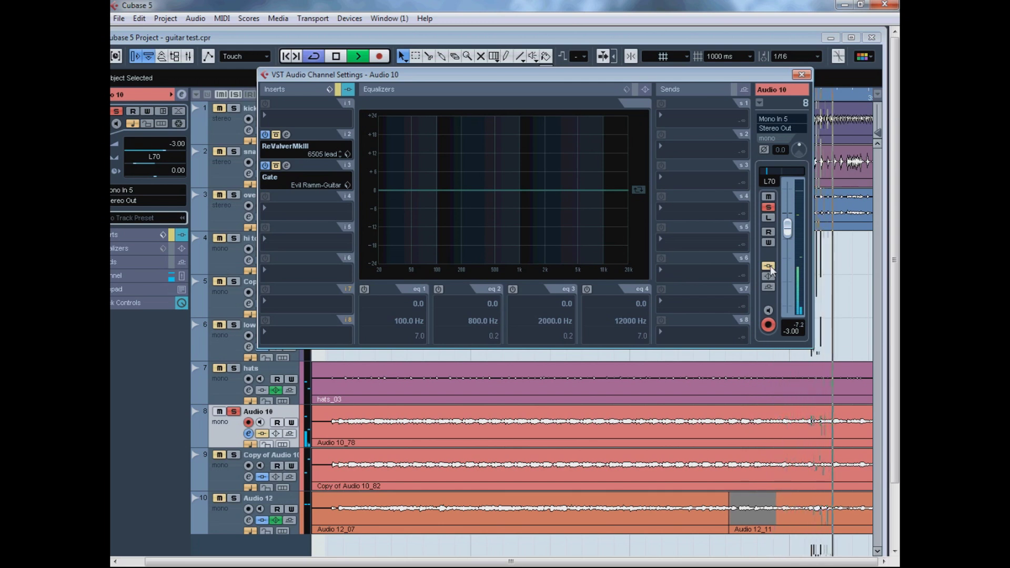
pyautogui.click(769, 266)
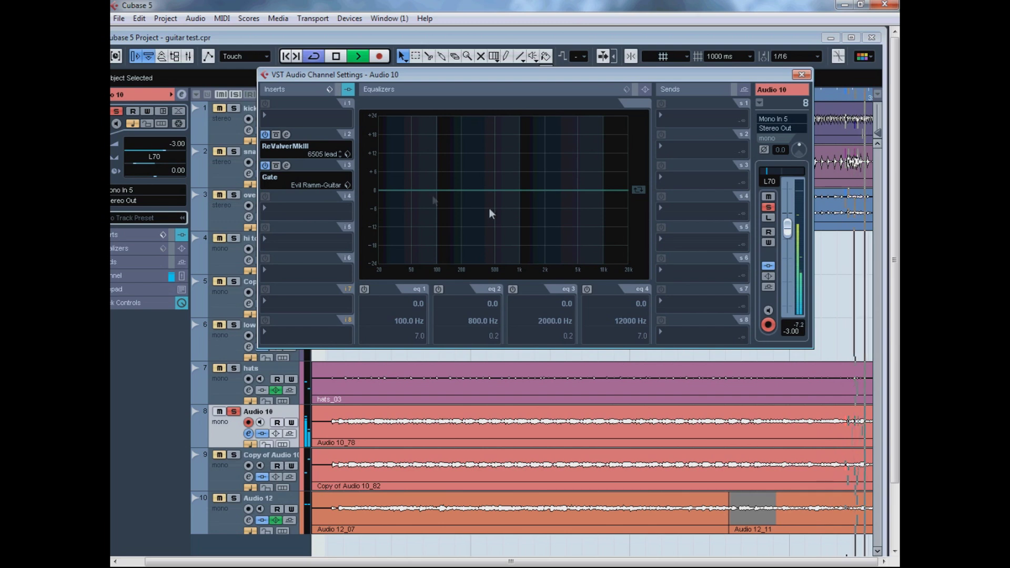
# Step: Reopen ReValverMkIII, browse the stomp boxes available for insertion at the ACS-CS1 slot, and close the module browser without adding one
pyautogui.click(287, 135)
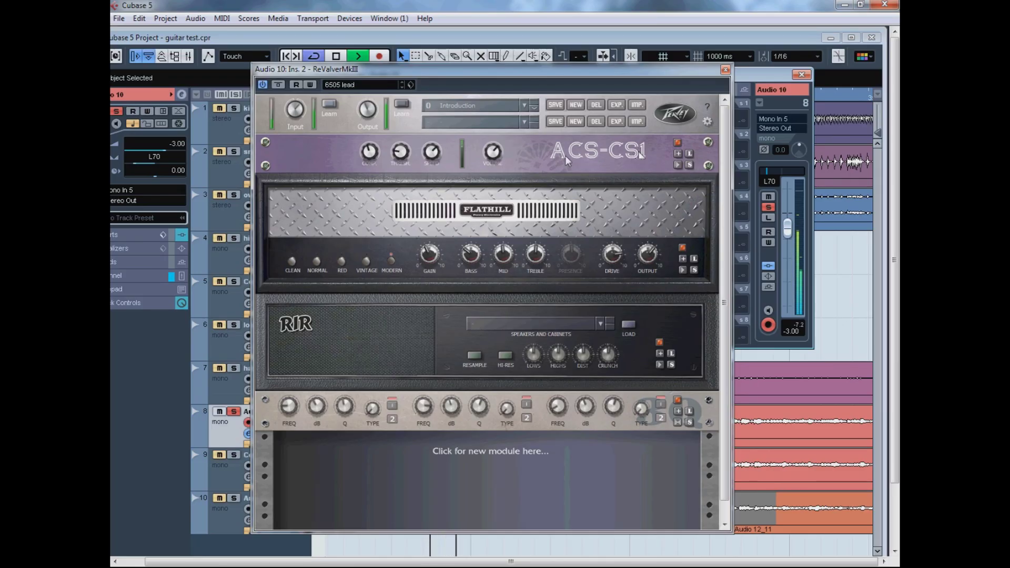
pyautogui.rightClick(540, 156)
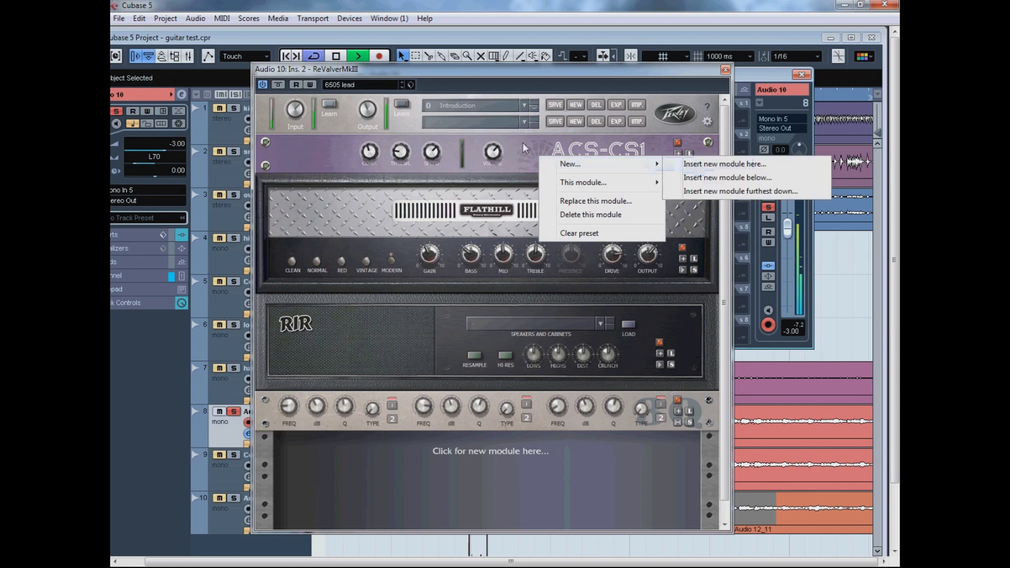
pyautogui.rightClick(541, 152)
pyautogui.rightClick(542, 153)
pyautogui.moveTo(562, 161)
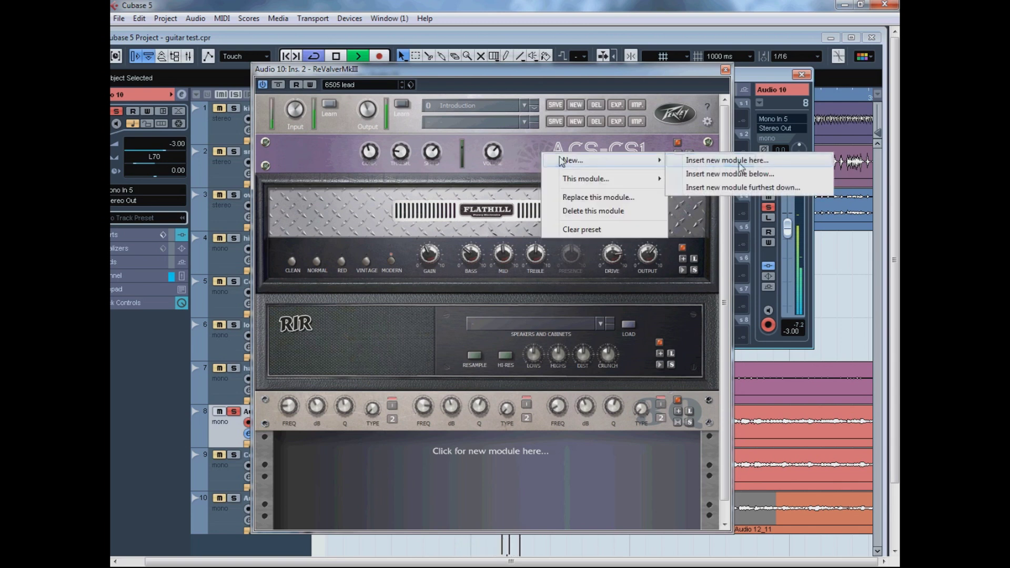
pyautogui.click(740, 164)
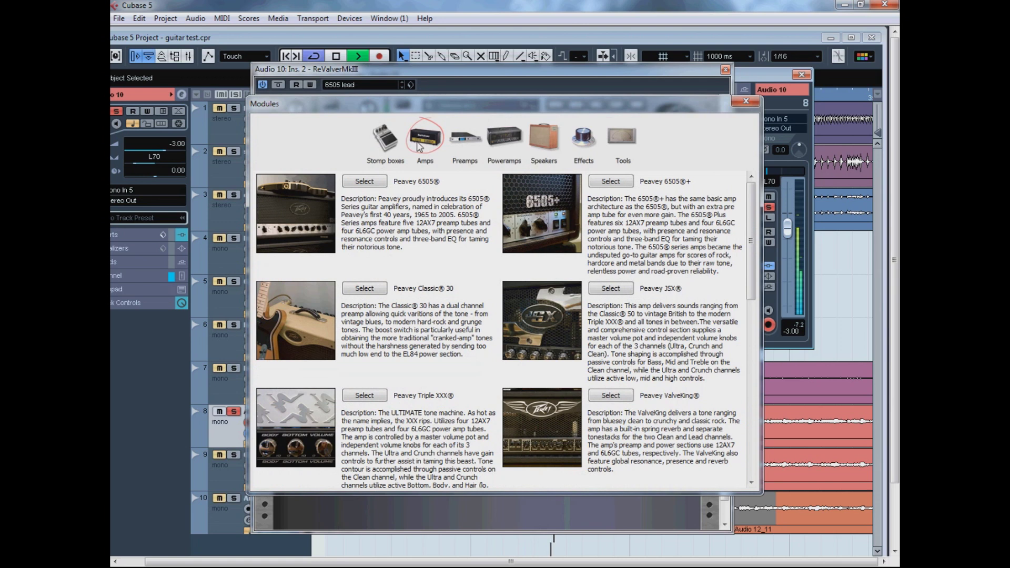
pyautogui.click(385, 138)
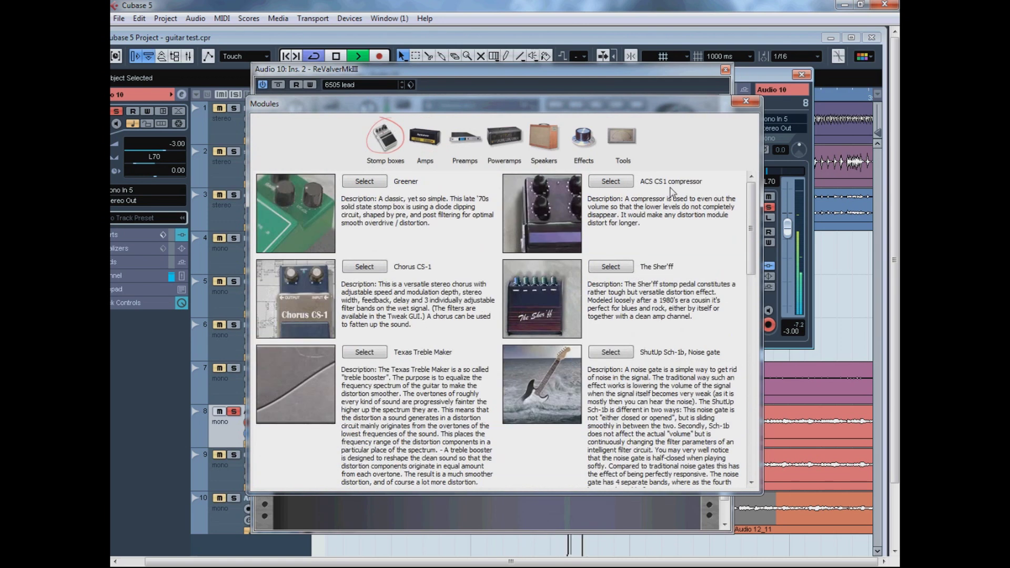
pyautogui.click(751, 104)
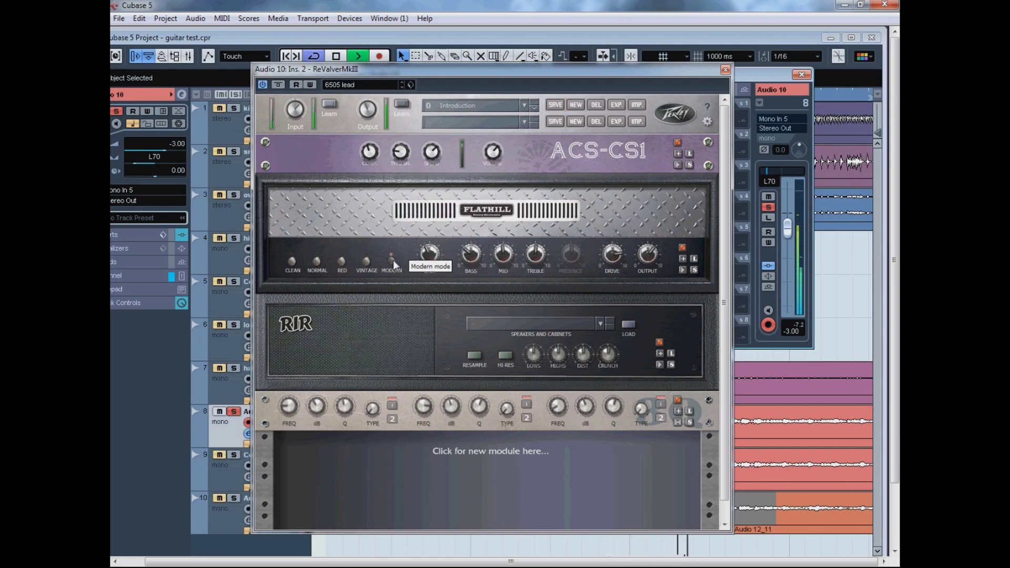
# Step: Review the Flathill amp's tone settings, audition its drive at 5.92, 8.08 and 10.00, and bring the drive back down from maximum
pyautogui.moveTo(435, 262)
pyautogui.moveTo(476, 257)
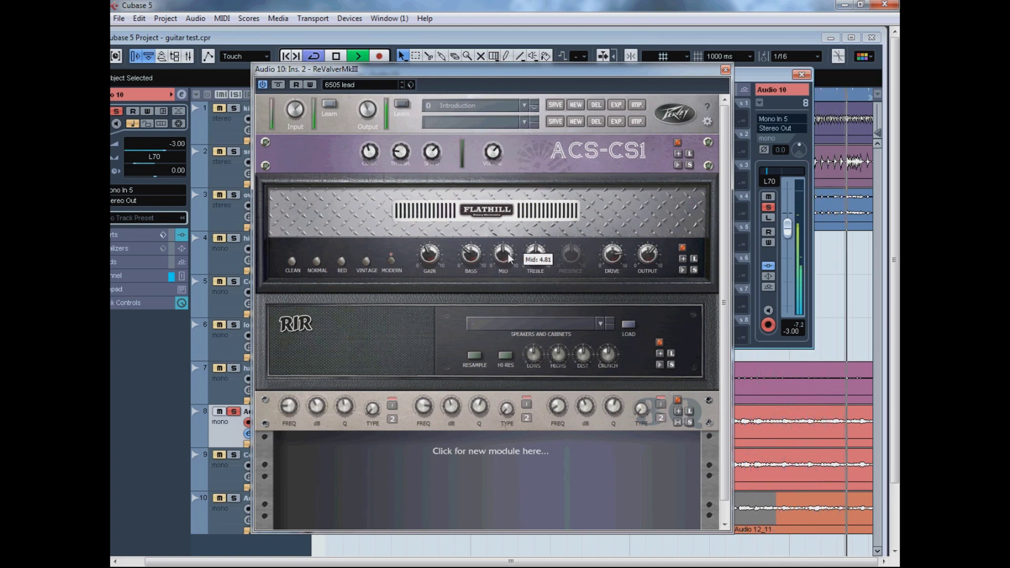
pyautogui.moveTo(541, 258)
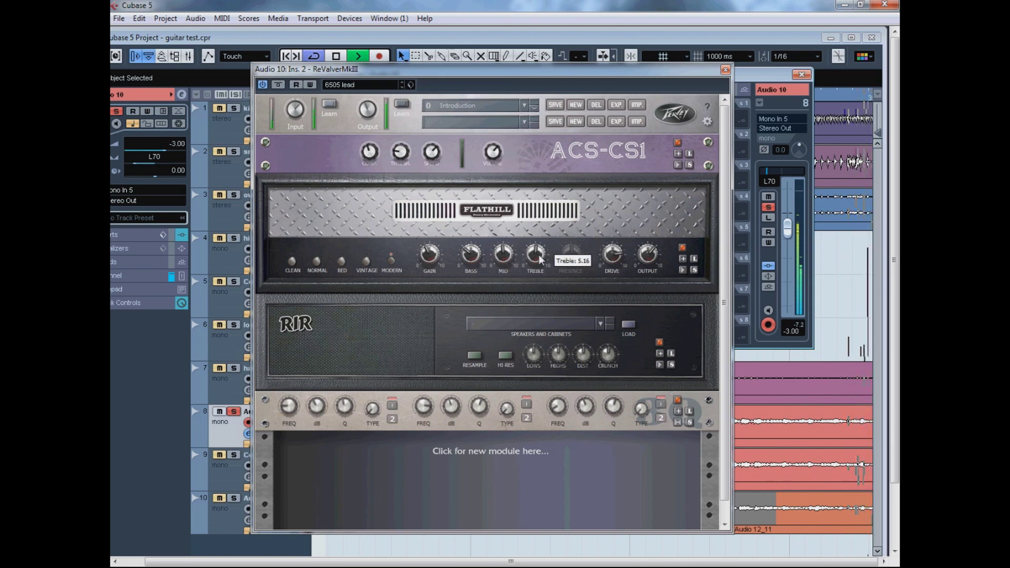
pyautogui.moveTo(603, 263)
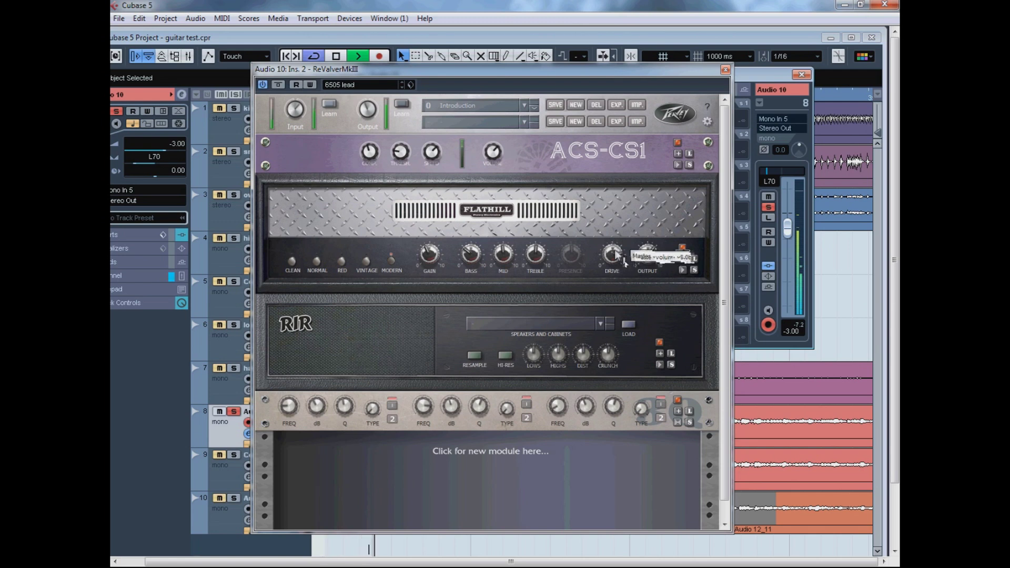
pyautogui.moveTo(624, 262); pyautogui.dragTo(616, 268)
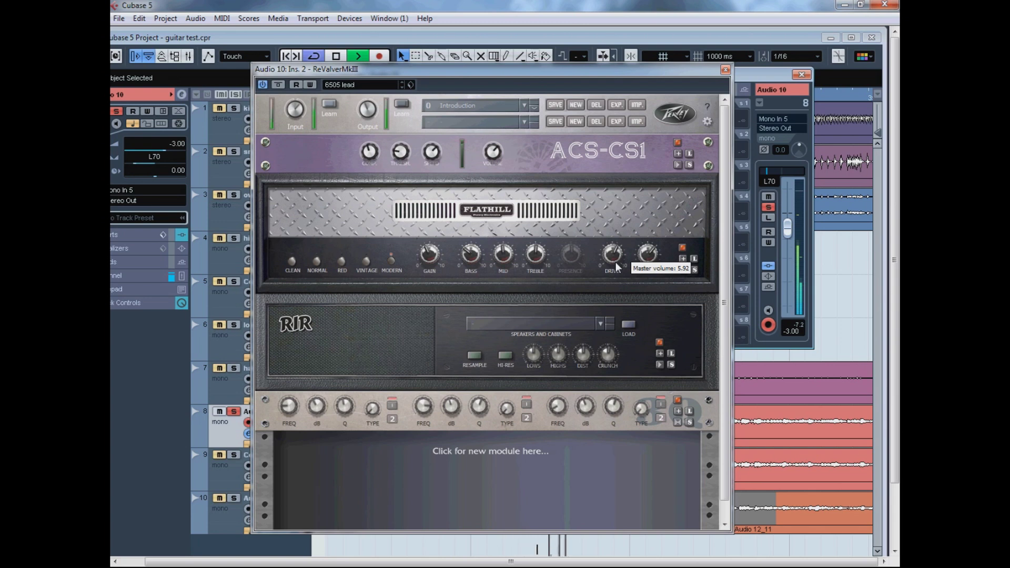
pyautogui.moveTo(616, 267); pyautogui.dragTo(623, 255)
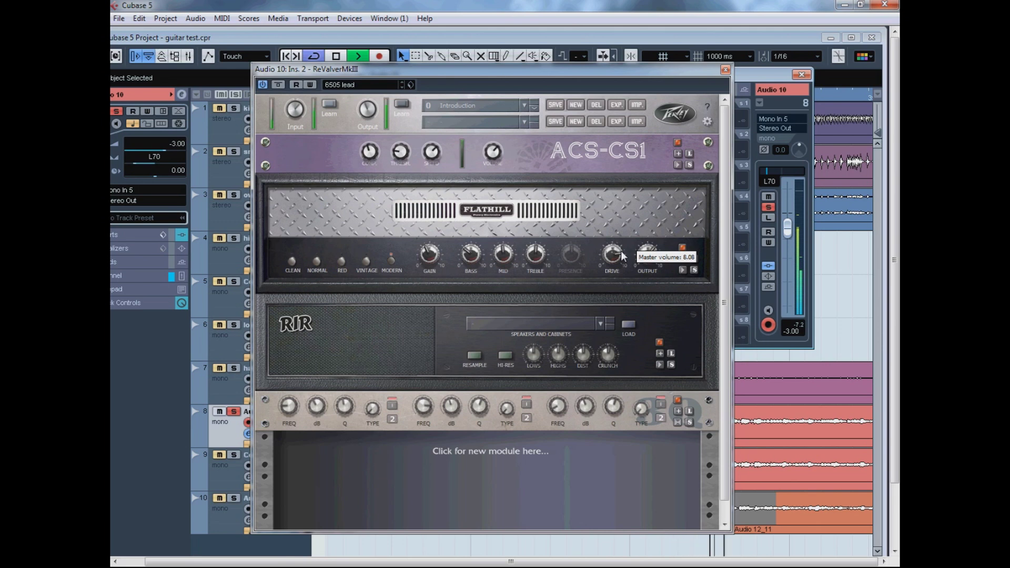
pyautogui.moveTo(622, 256); pyautogui.dragTo(623, 241)
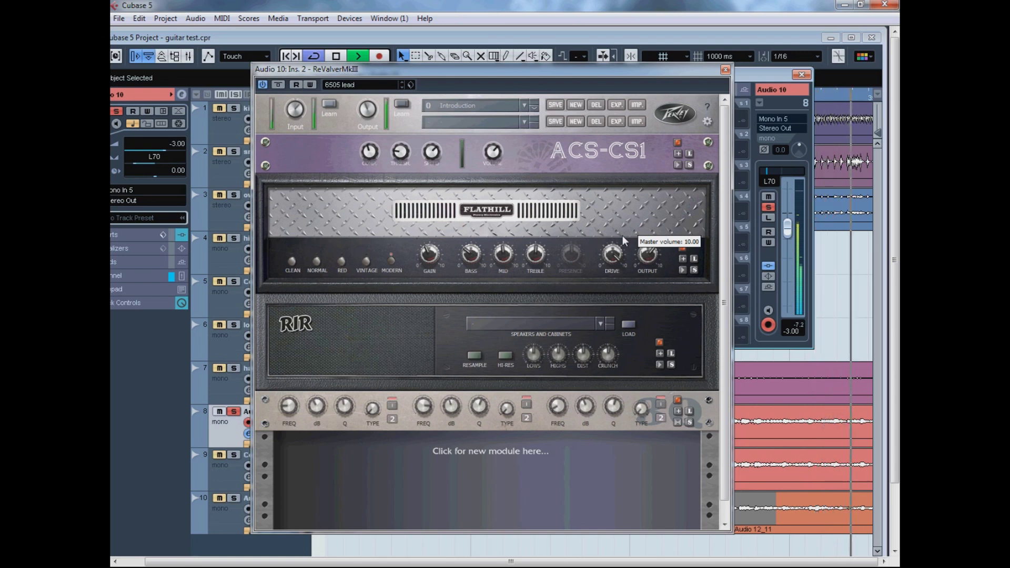
pyautogui.moveTo(623, 235); pyautogui.dragTo(623, 246)
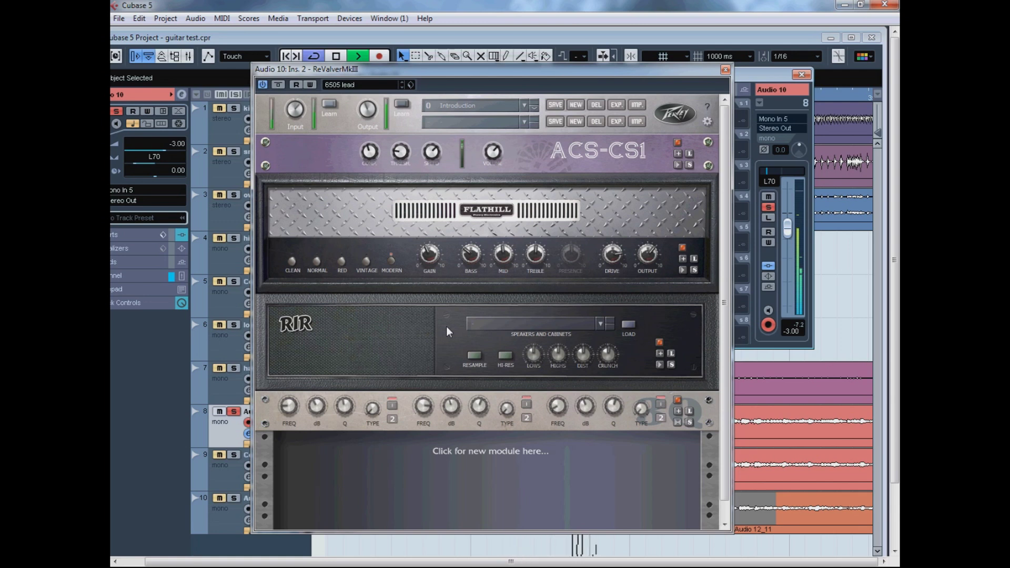
# Step: Load the Peavey Collection | 6505 4x12 | sx7 (a) cabinet in the RIR speaker module, check the output level, and close the plug-in window
pyautogui.click(634, 322)
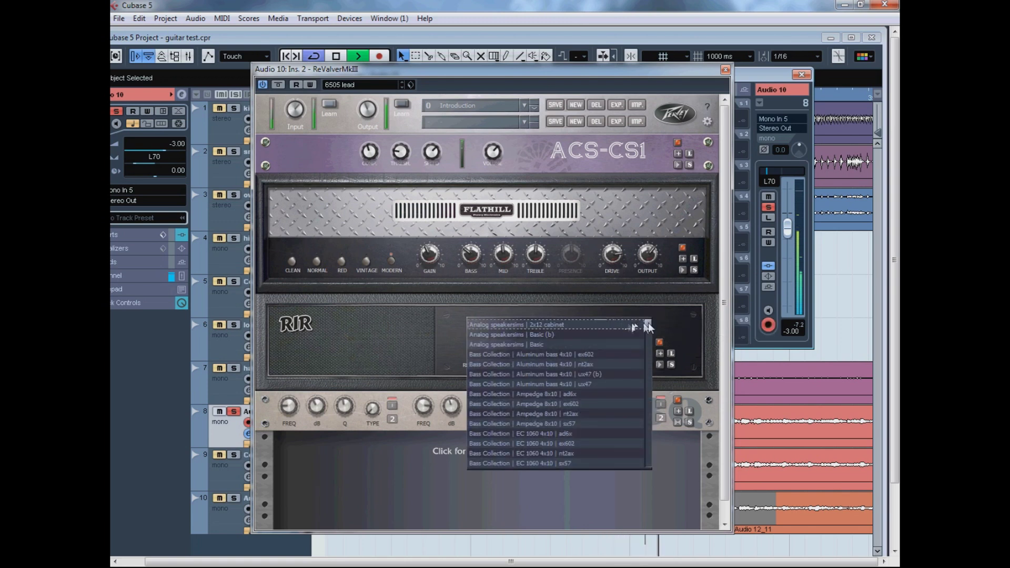
pyautogui.moveTo(647, 324)
pyautogui.mouseDown()
pyautogui.moveTo(652, 469)
pyautogui.moveTo(659, 319)
pyautogui.mouseUp()
pyautogui.click(655, 308)
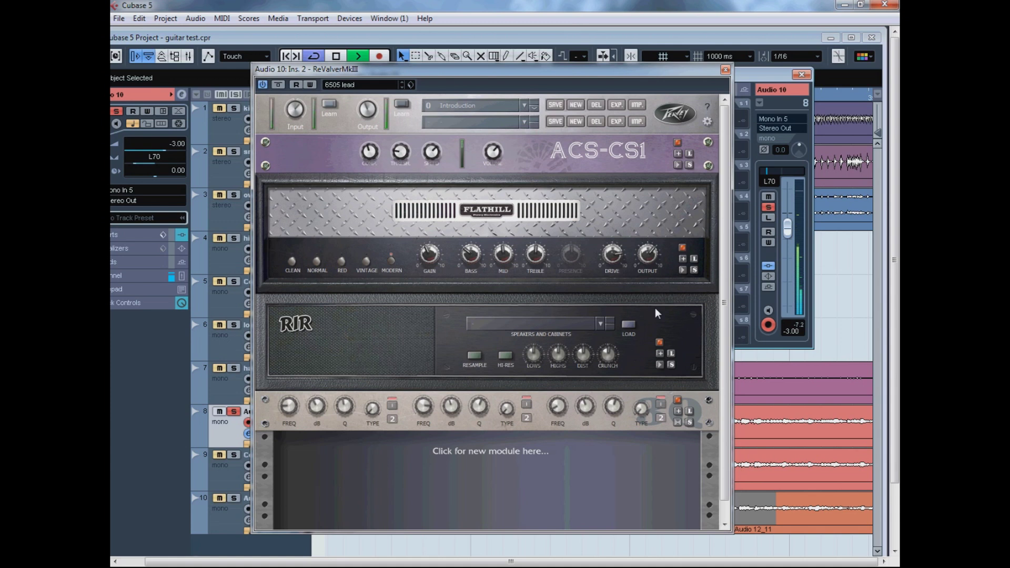
pyautogui.click(656, 311)
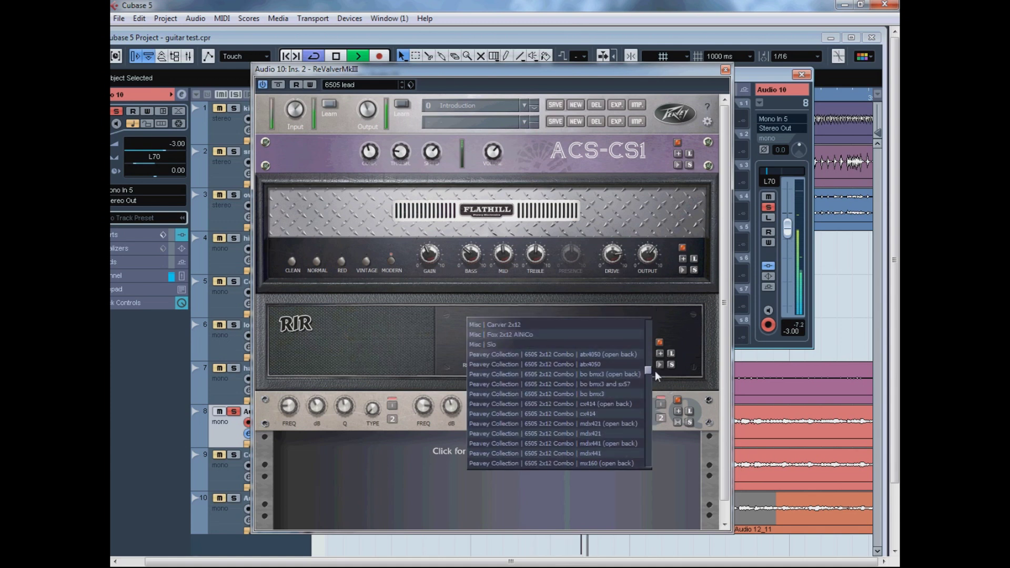
pyautogui.moveTo(656, 371); pyautogui.dragTo(654, 382)
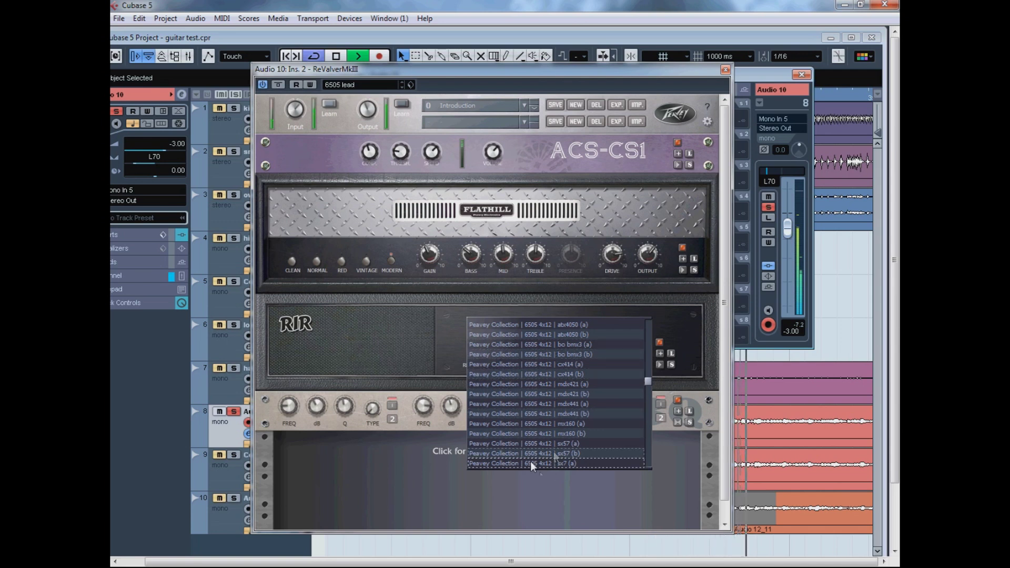
pyautogui.click(596, 465)
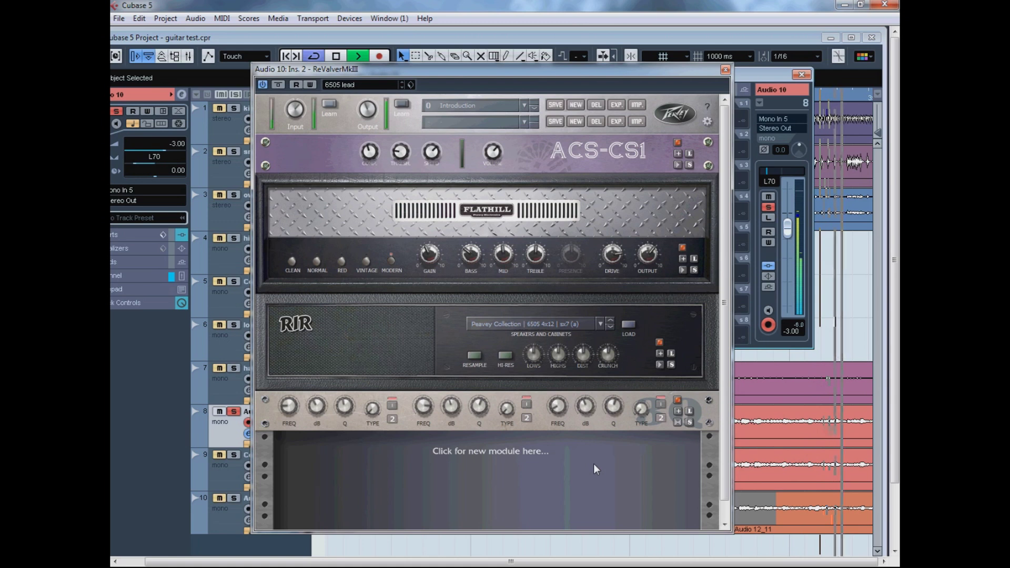
pyautogui.moveTo(649, 262)
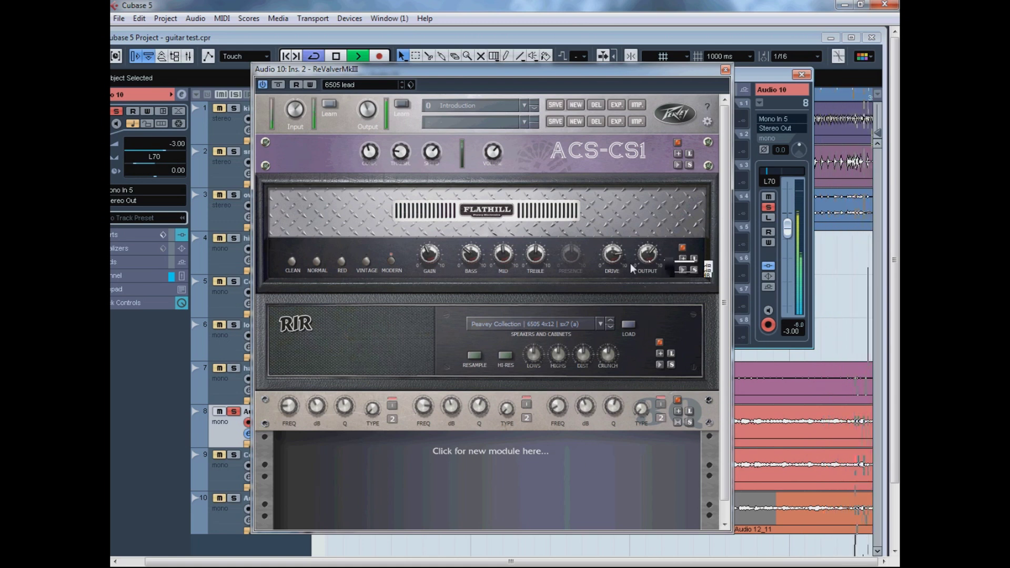
pyautogui.moveTo(367, 112)
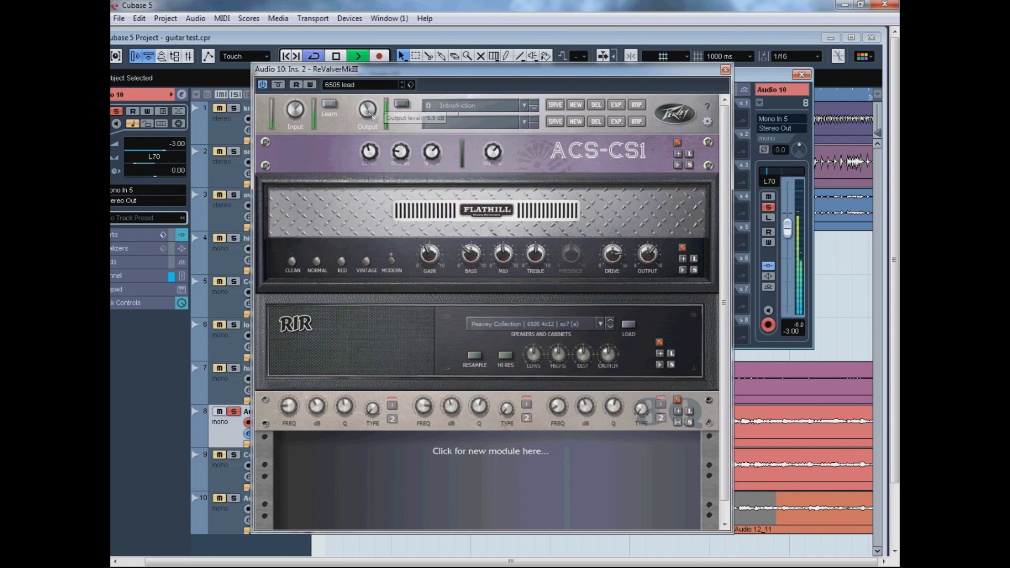
pyautogui.click(726, 70)
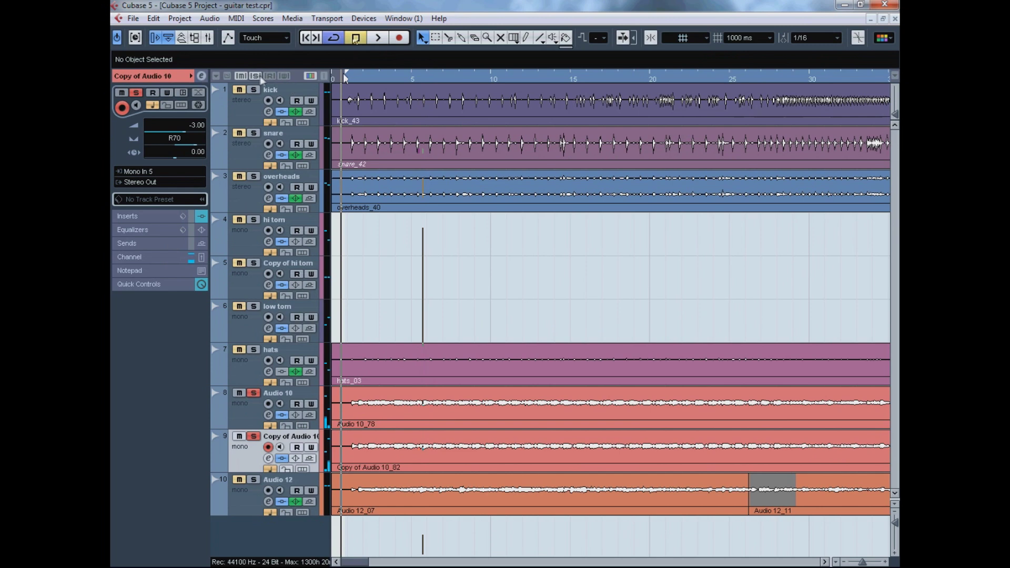
# Step: Clear all solos and reset the Stereo Out fader to 0.00 in the mixer
pyautogui.click(255, 76)
pyautogui.click(207, 39)
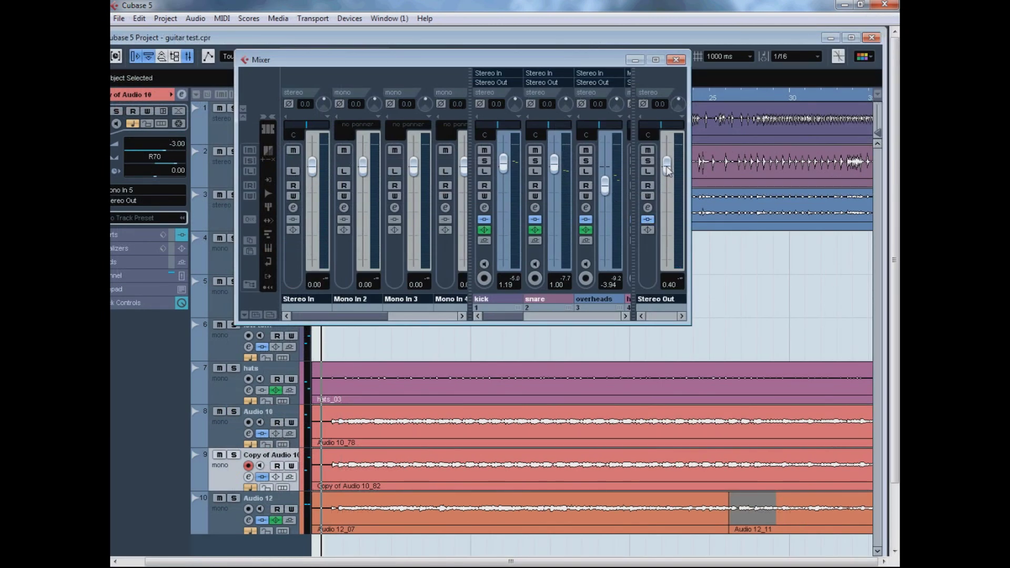
pyautogui.click(676, 59)
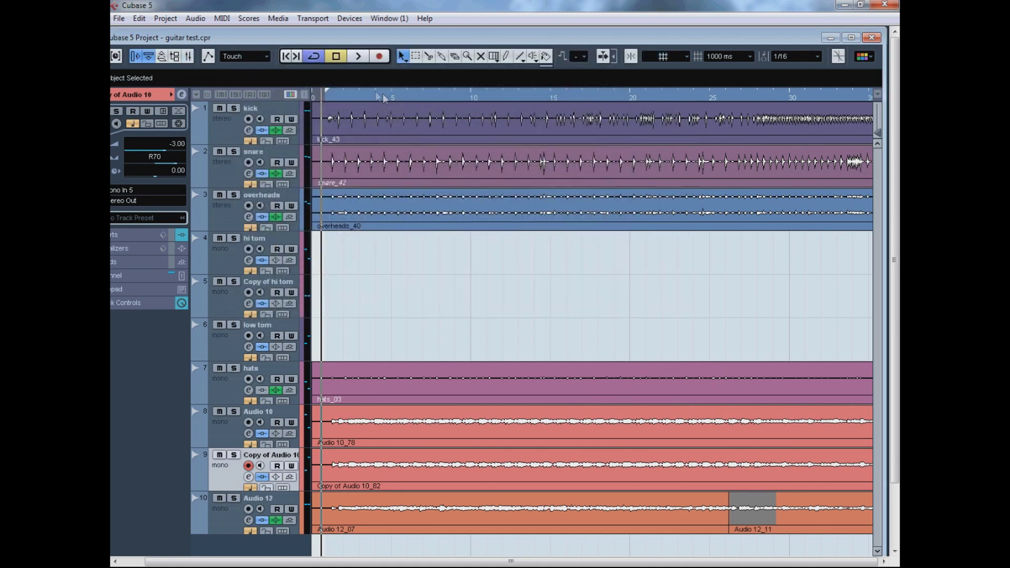
# Step: Play back the full mix and check the Stereo Out level in the mixer
pyautogui.click(360, 56)
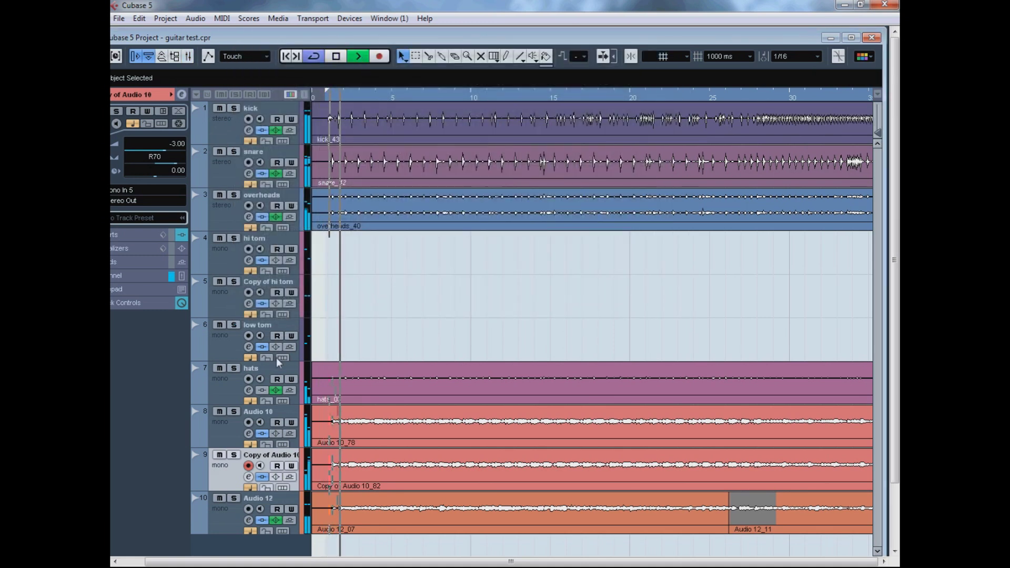
pyautogui.click(188, 57)
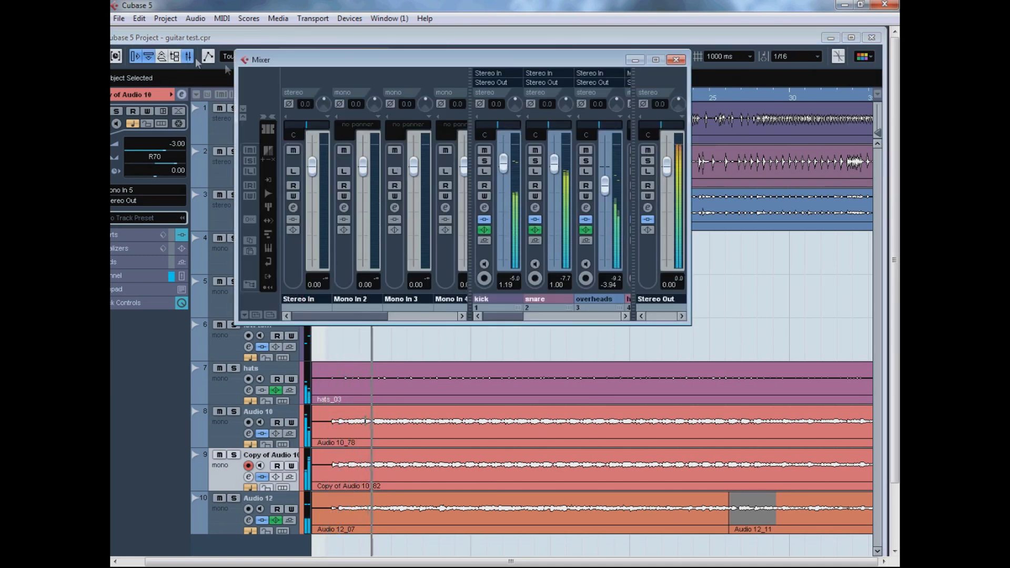
pyautogui.click(676, 59)
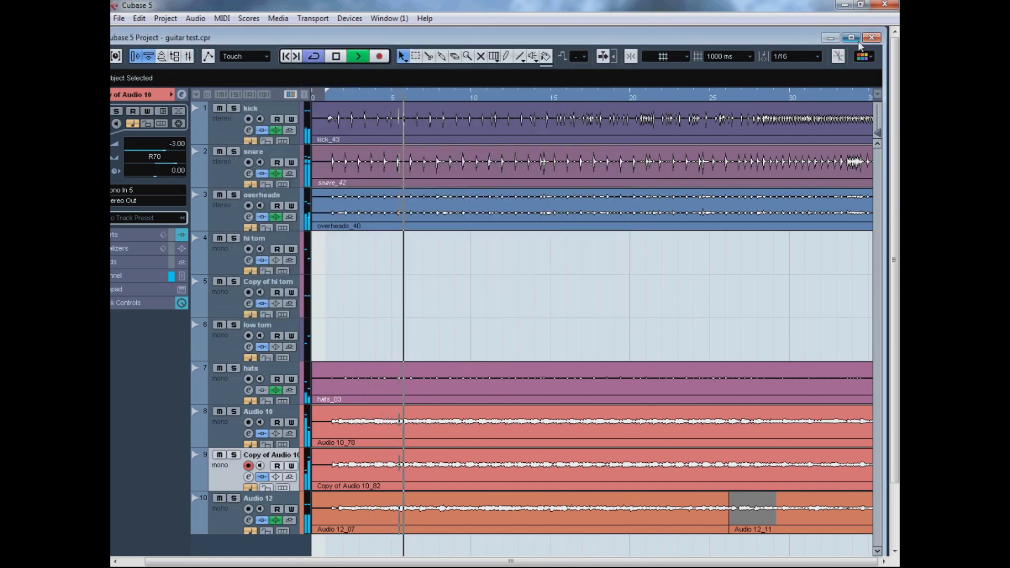
pyautogui.click(851, 37)
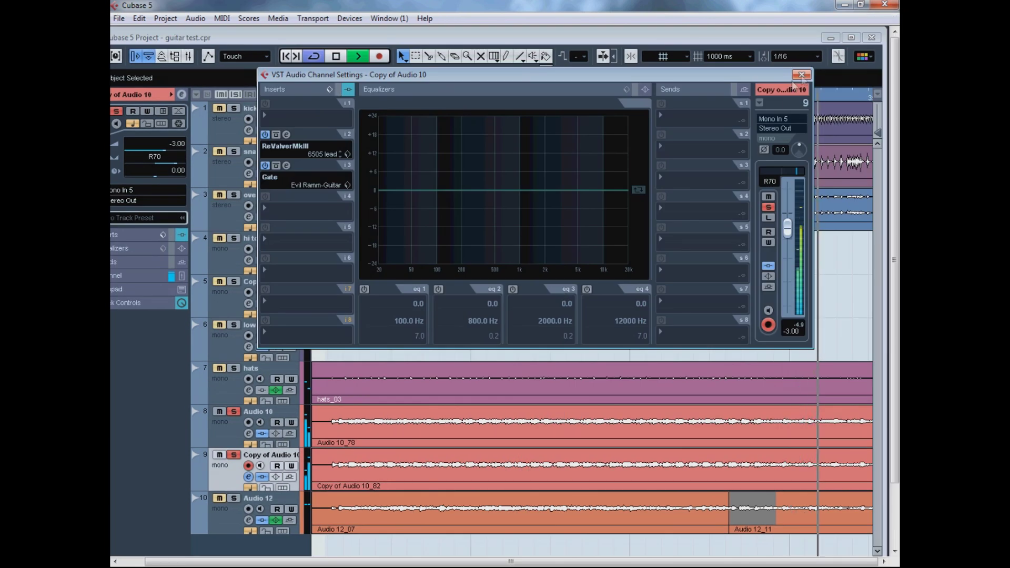
# Step: Stop playback and open the ReValverMkIII plug-in on Audio 10
pyautogui.click(411, 63)
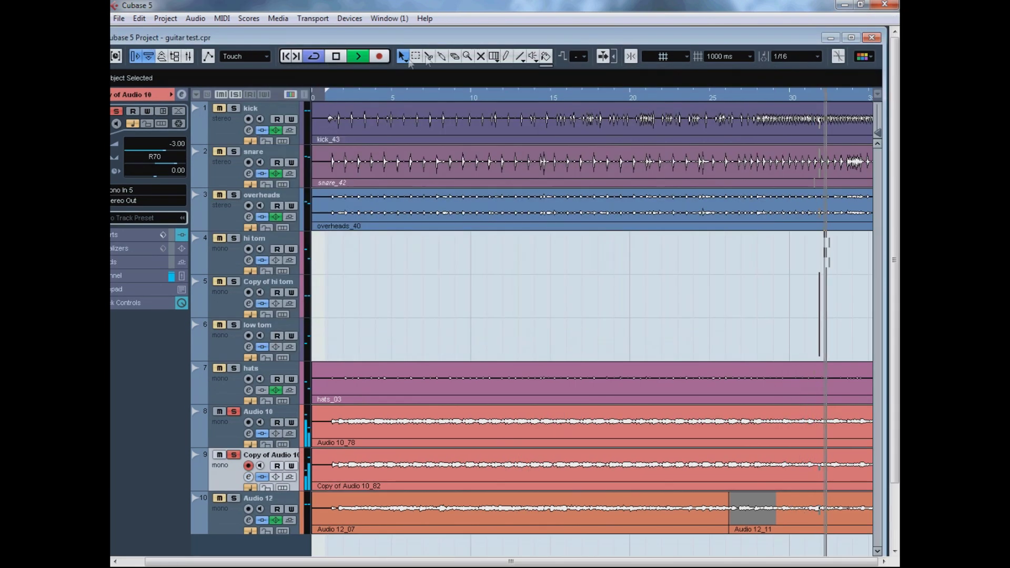
pyautogui.click(334, 59)
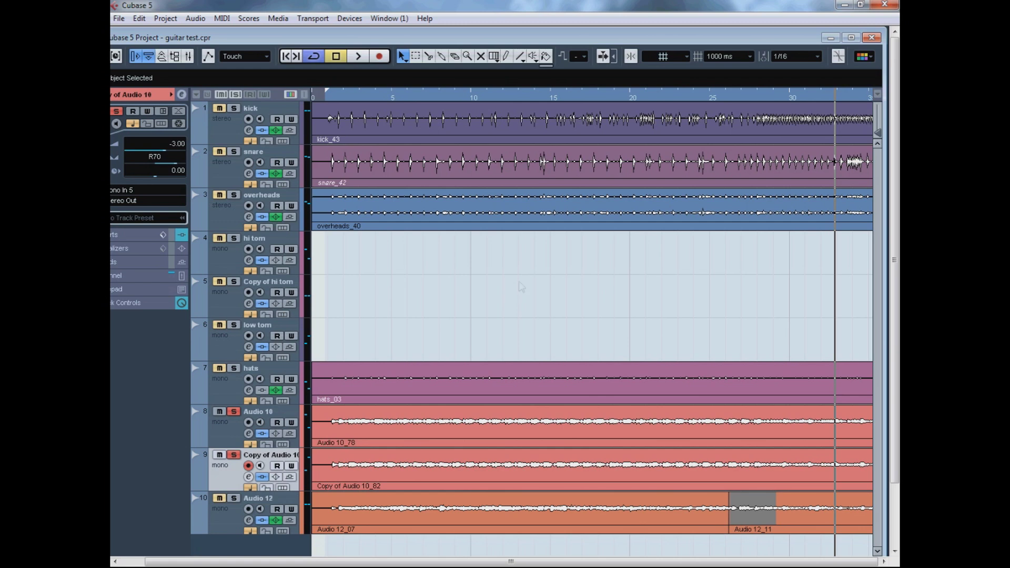
pyautogui.click(248, 434)
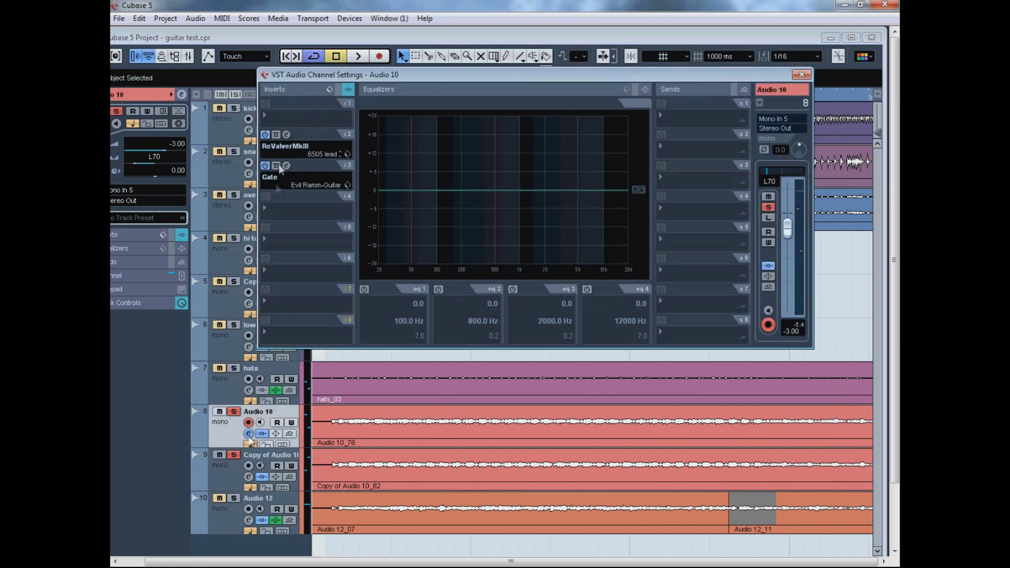
pyautogui.click(285, 136)
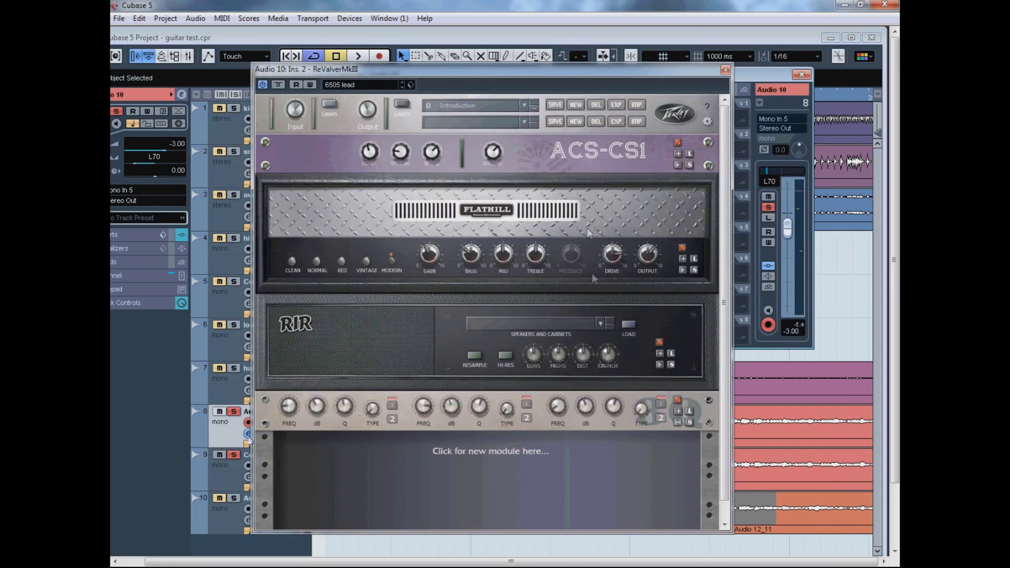
# Step: Start loading an external impulse in the RIR module and browse from ReValver Mk III's impulses folder to GuitarHacksImpulses (1) > GuitarHacks Impulses
pyautogui.click(628, 323)
pyautogui.click(351, 107)
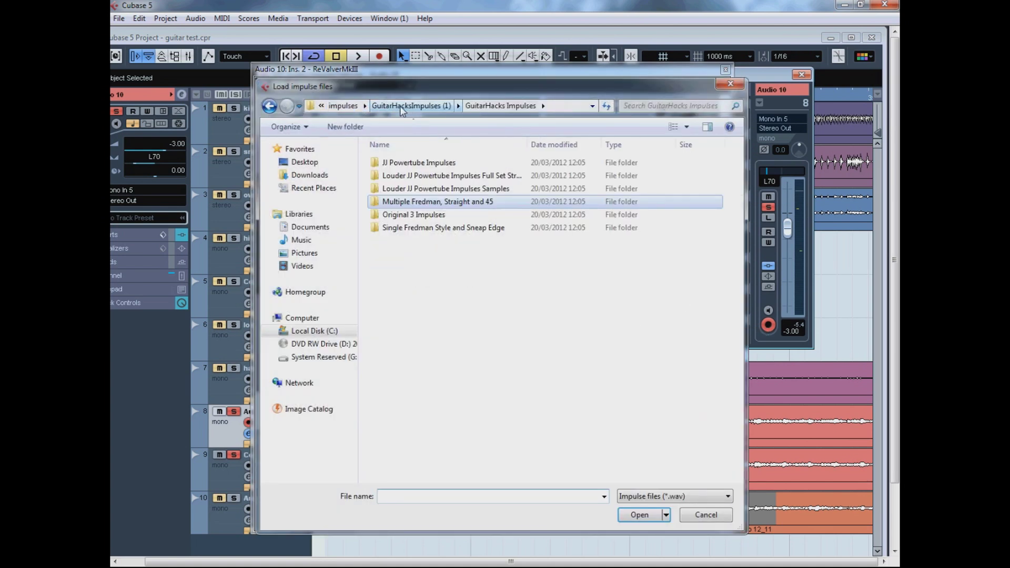
pyautogui.click(399, 106)
pyautogui.click(347, 105)
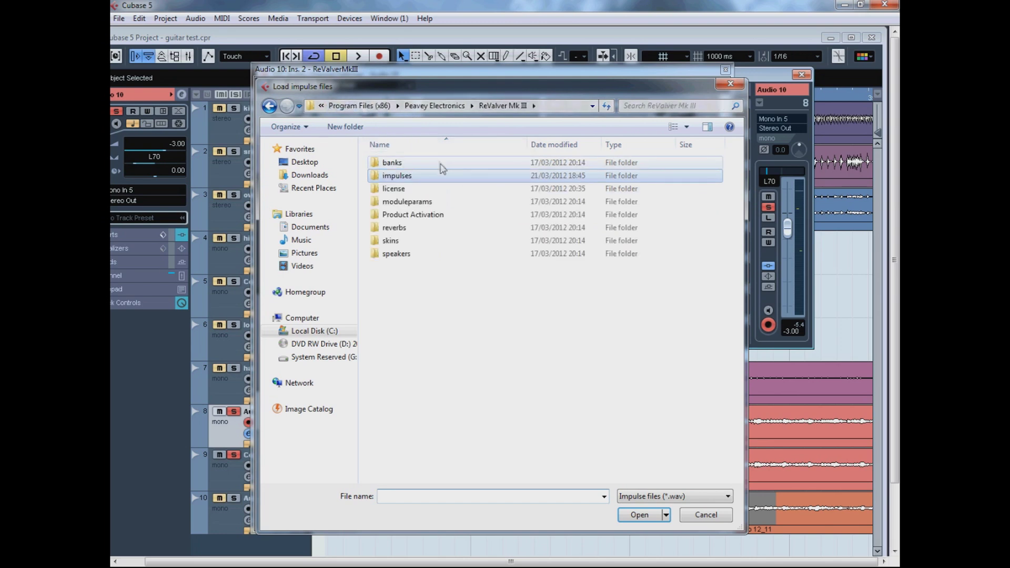
pyautogui.doubleClick(404, 175)
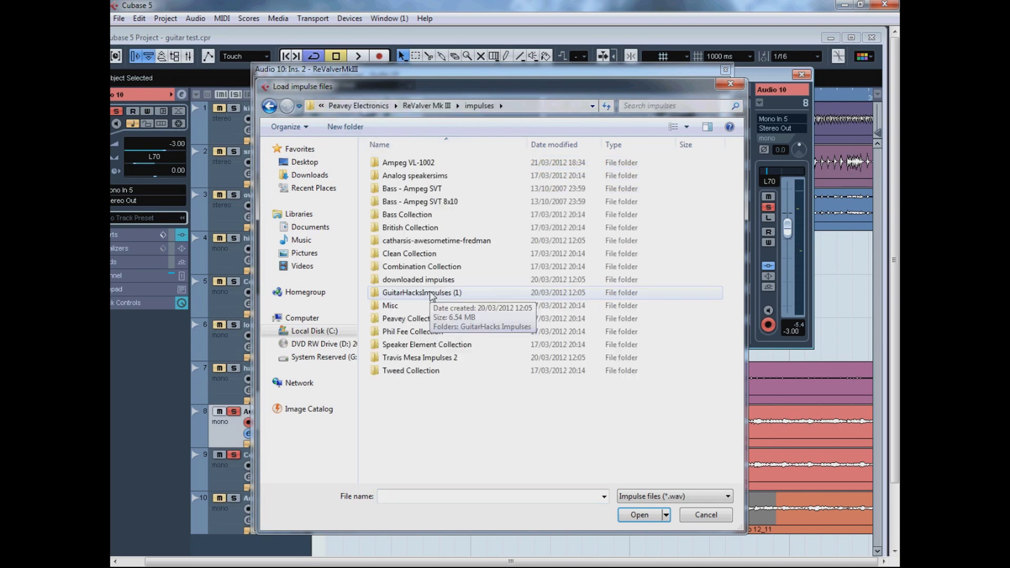
pyautogui.doubleClick(431, 295)
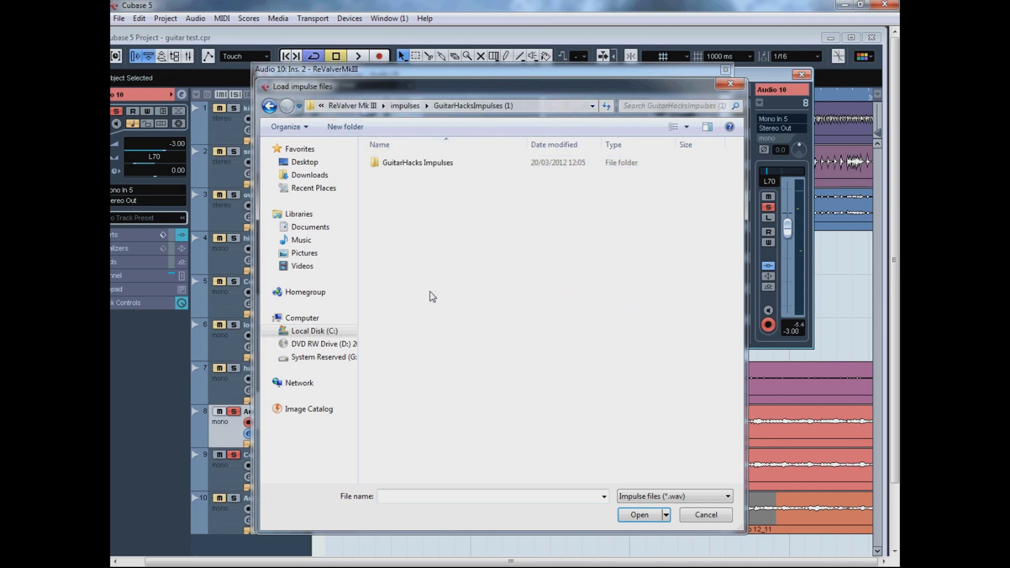
pyautogui.doubleClick(416, 162)
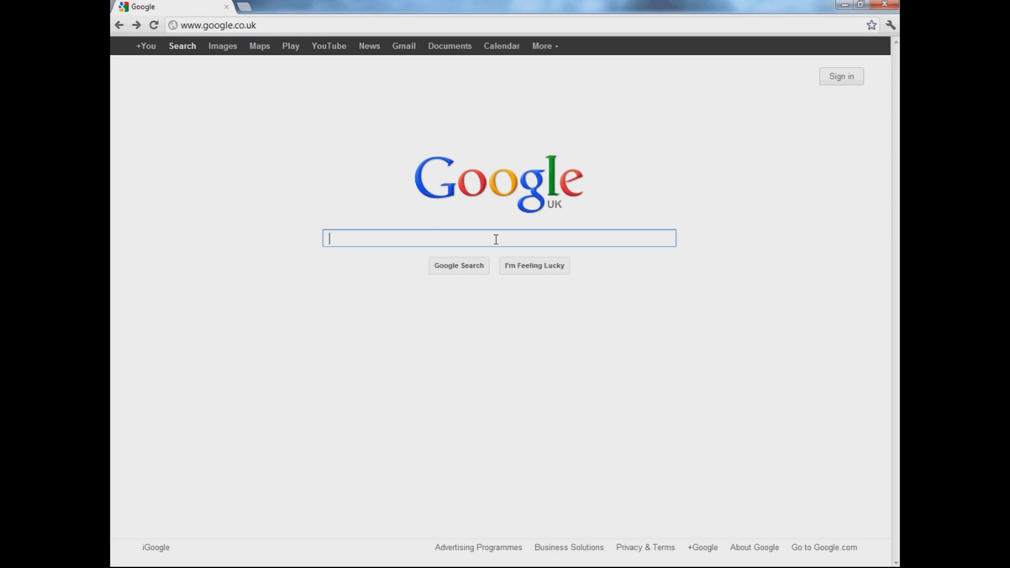
# Step: Switch to the web browser and search Google for "guitarhacks impulses"
pyautogui.write('guitarhacks')
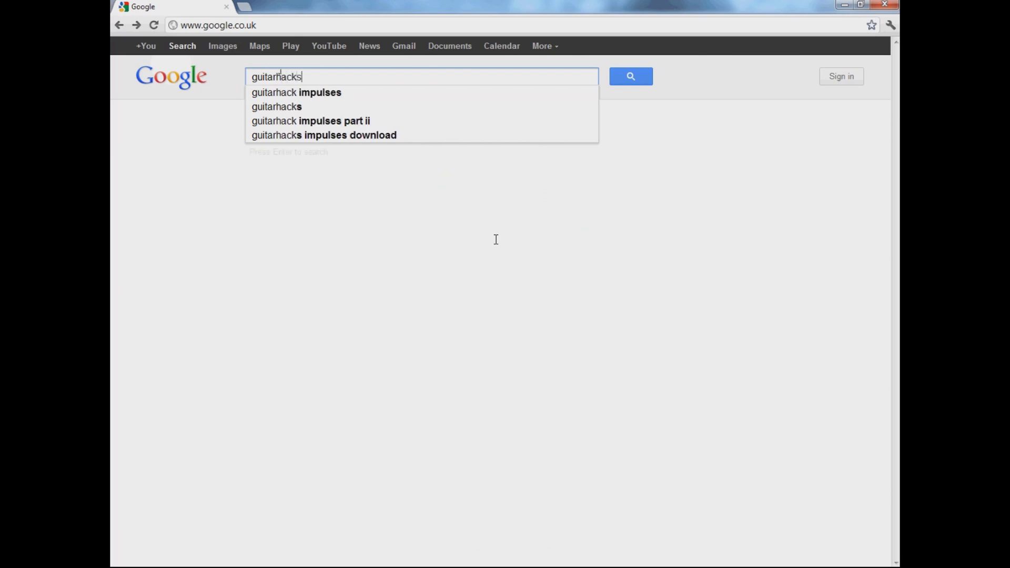
pyautogui.write(' impulses')
pyautogui.press('Return')
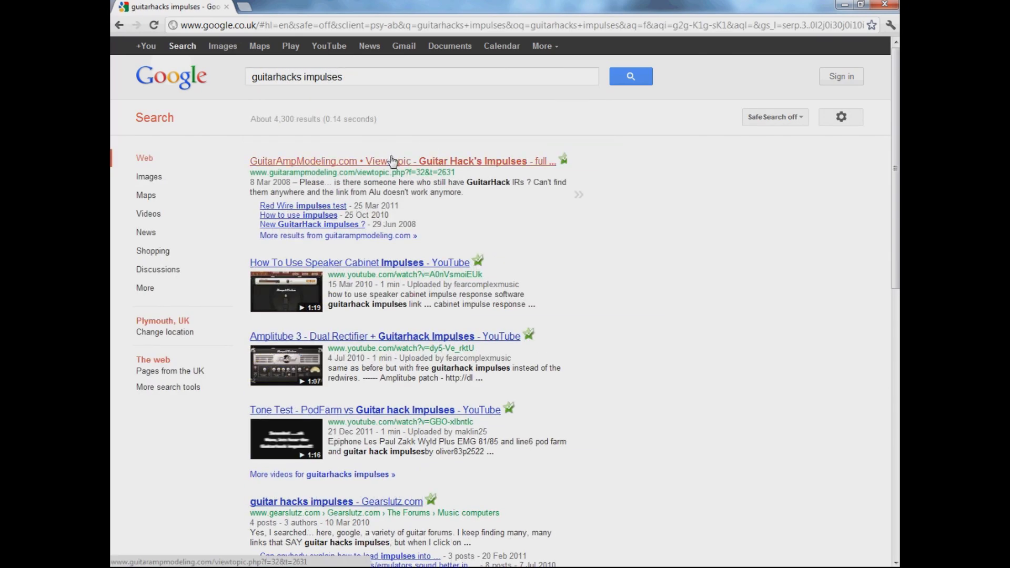
# Step: Open the GuitarAmpModeling.com topic "Guitar Hack's Impulses - full pack", find the .rar download link in the first post, and close the browser
pyautogui.click(395, 159)
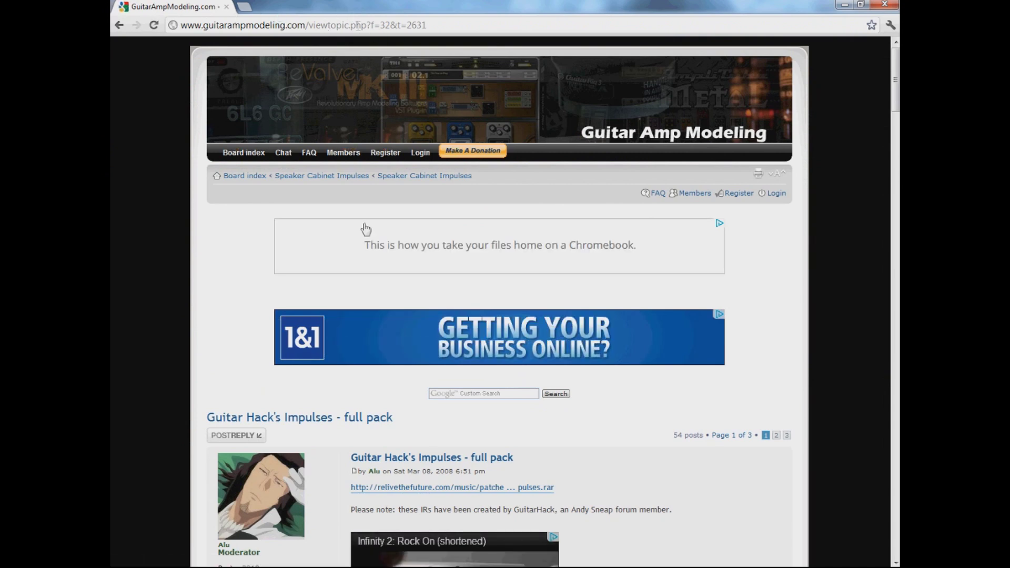
pyautogui.scroll(-2, 430, 379)
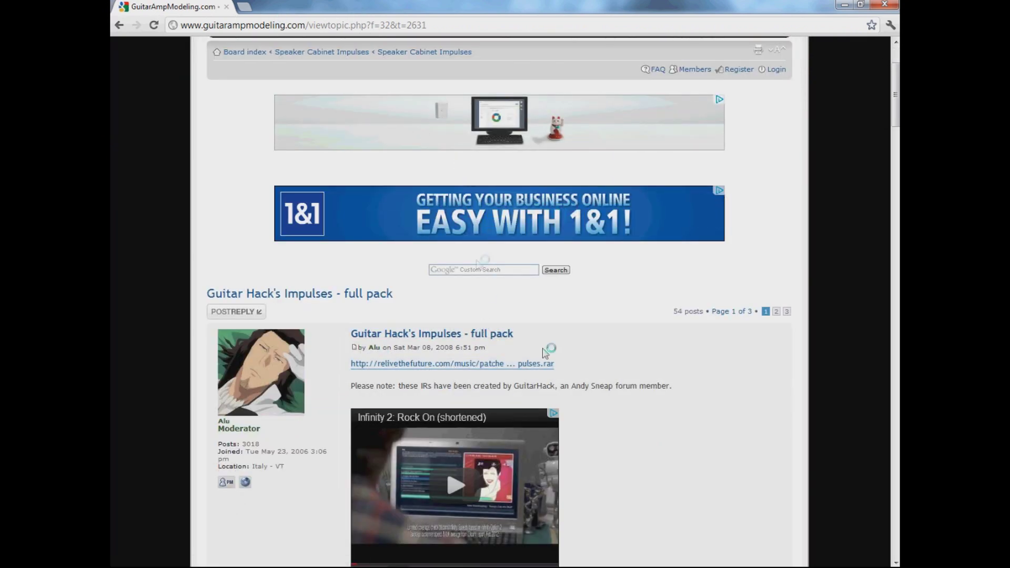
pyautogui.scroll(-1, 456, 397)
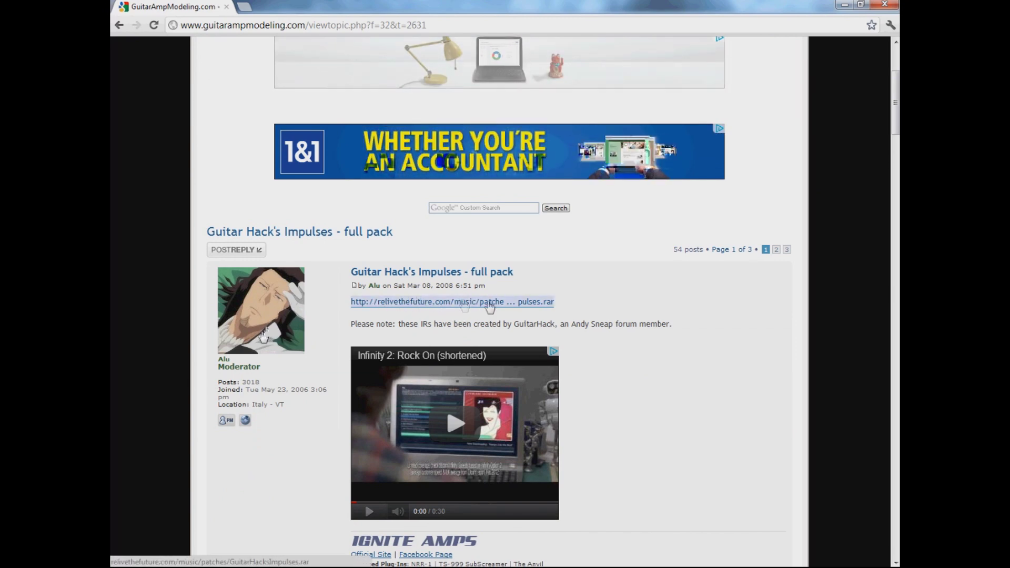
pyautogui.click(464, 305)
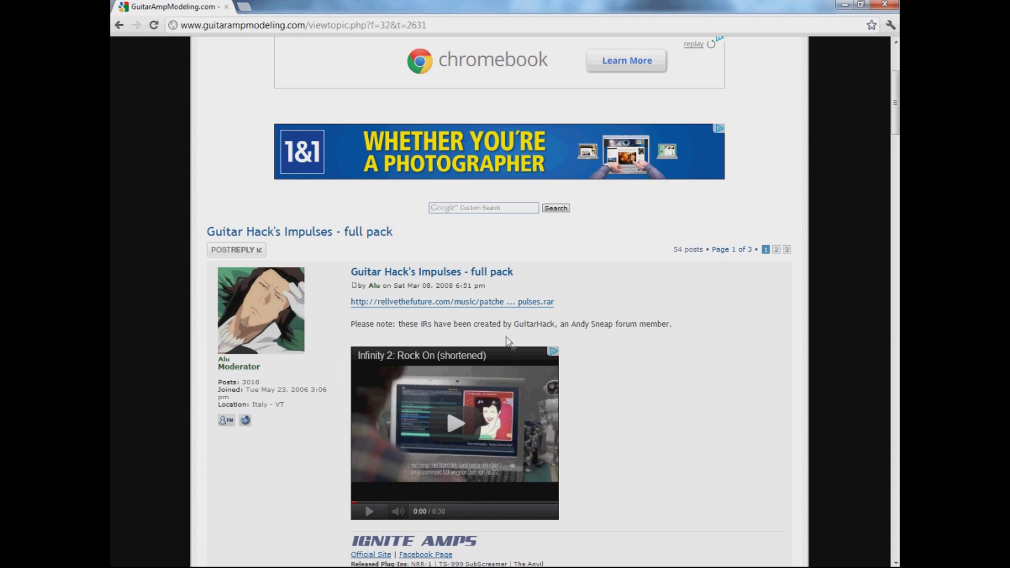
pyautogui.click(889, 7)
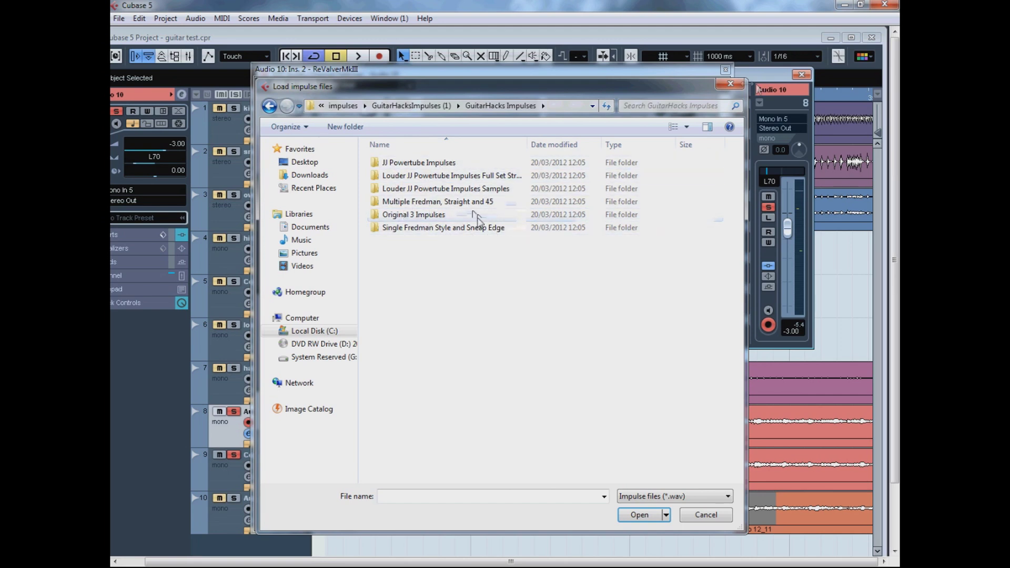
# Step: Cancel the impulse file selection, close Audio 10's plug-in and channel settings windows, and maximize the project window
pyautogui.click(730, 84)
pyautogui.click(726, 69)
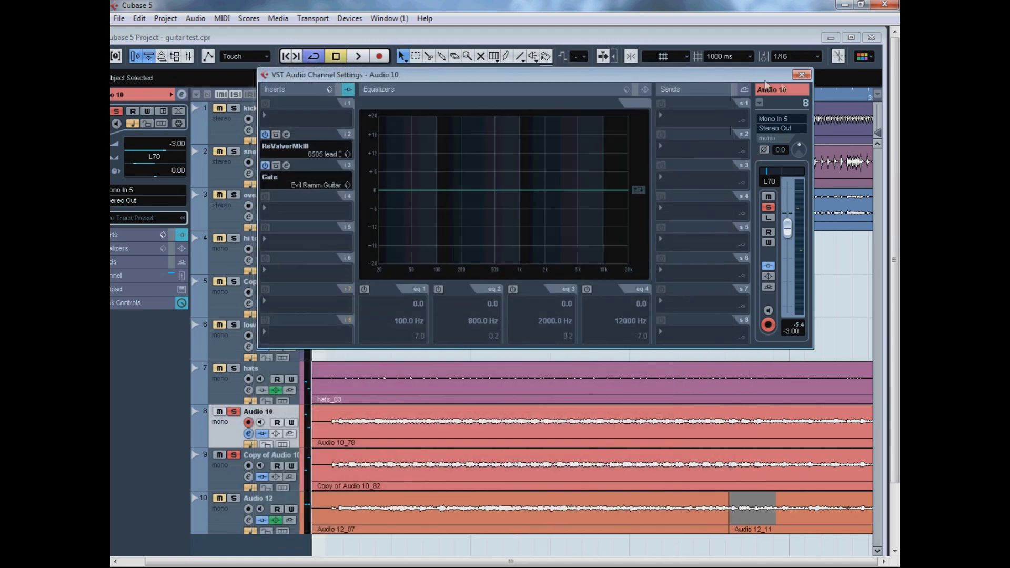
pyautogui.click(802, 75)
pyautogui.click(852, 37)
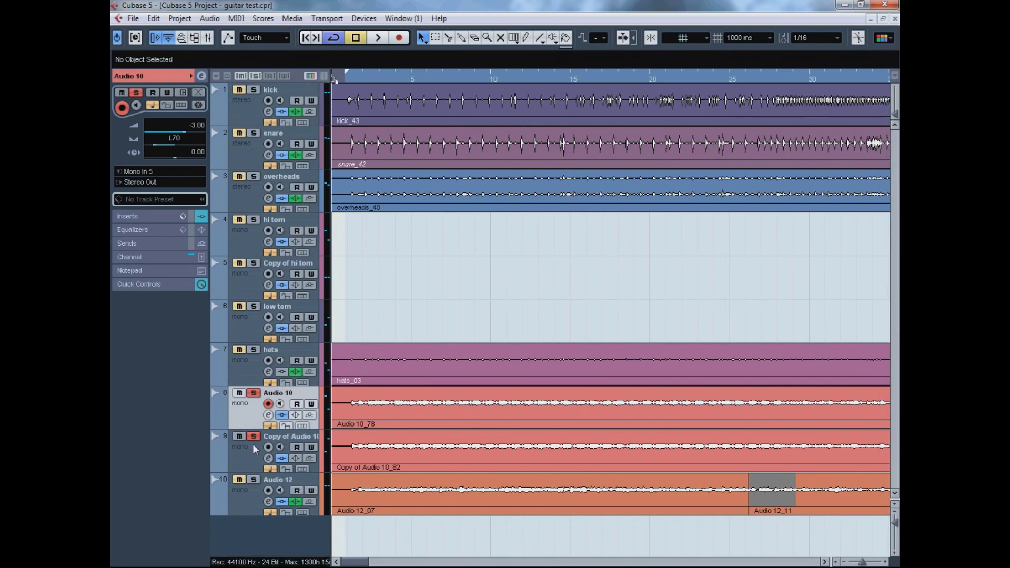
# Step: Play back with only Audio 10 soloed and load GuitarHack Between 45 from the Multiple Fredman, Straight and 45 folder into its RIR module
pyautogui.press('space')
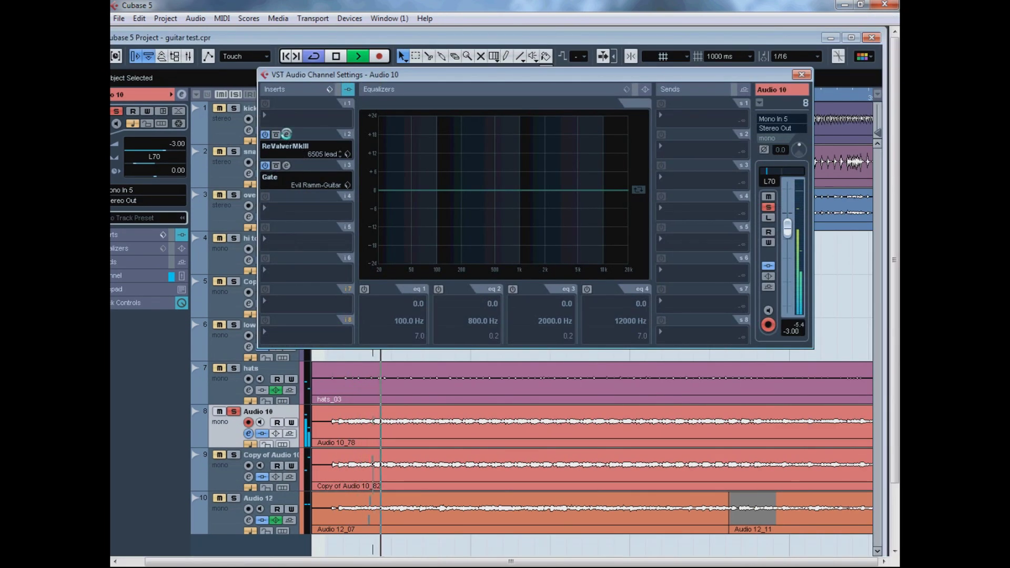
pyautogui.click(303, 153)
pyautogui.click(623, 310)
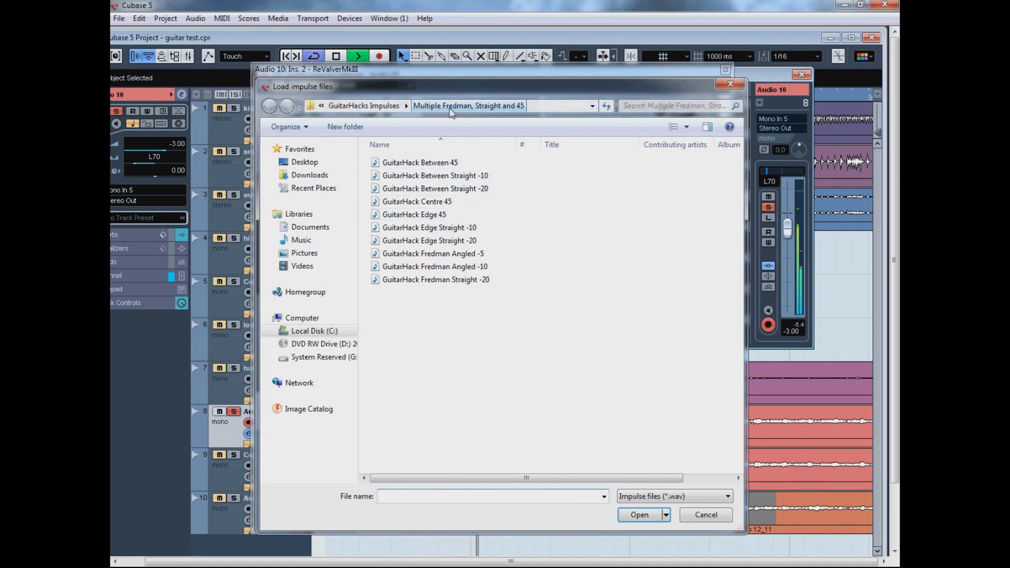
pyautogui.doubleClick(417, 163)
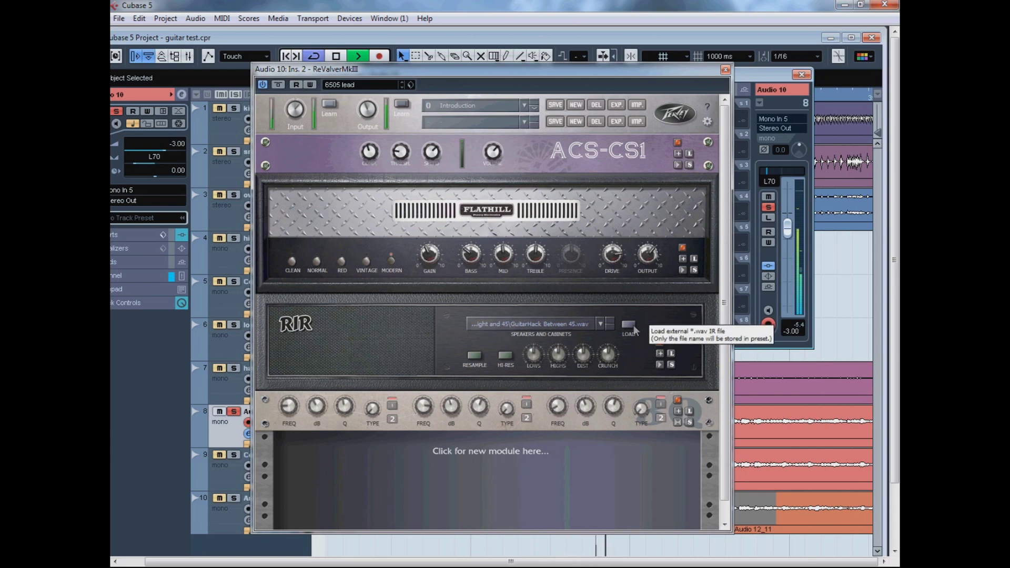
# Step: Close Audio 10's plug-in and channel settings windows, and restart playback from the beginning in the maximized project window
pyautogui.click(726, 70)
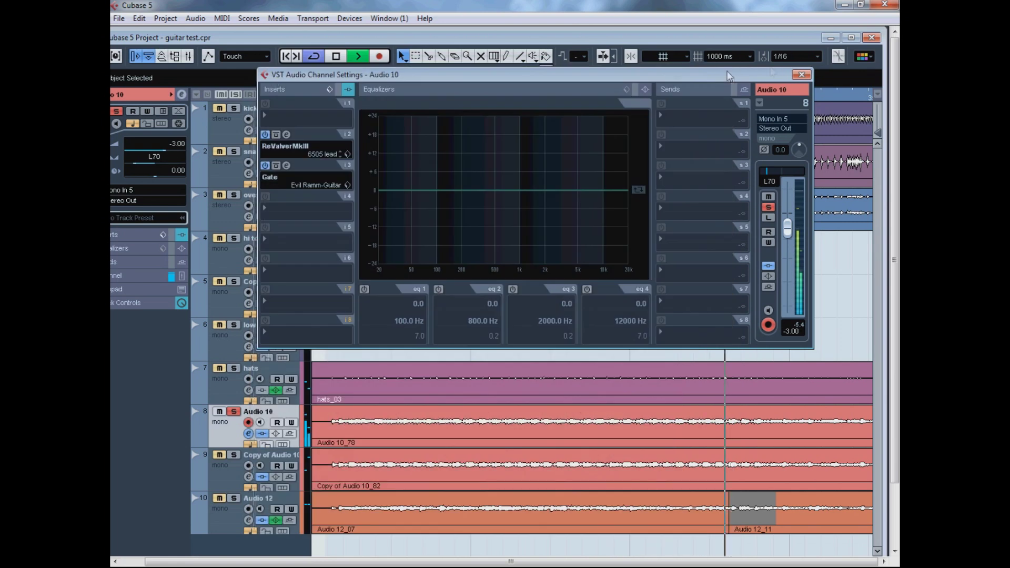
pyautogui.click(802, 74)
pyautogui.click(851, 37)
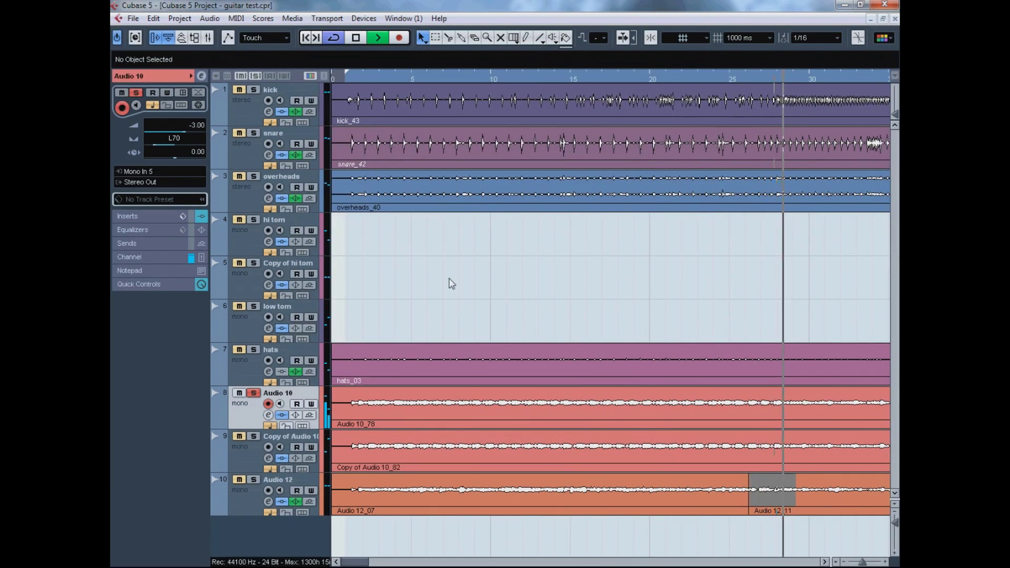
pyautogui.click(344, 79)
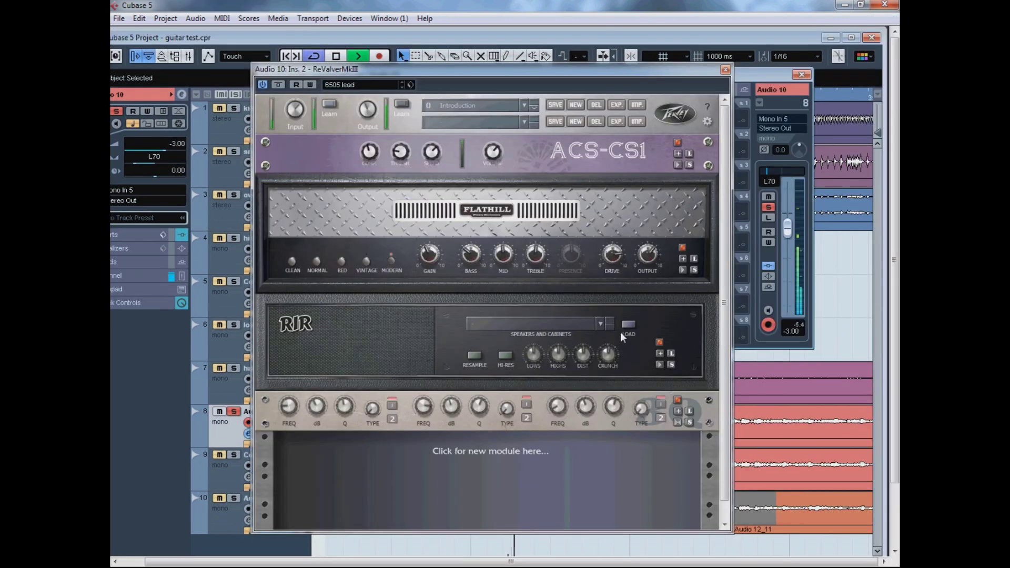
# Step: Audition GuitarHack Between Straight -10, Between Straight -20 and Centre 45 one after another in Audio 10's RIR module during playback
pyautogui.click(627, 326)
pyautogui.doubleClick(447, 176)
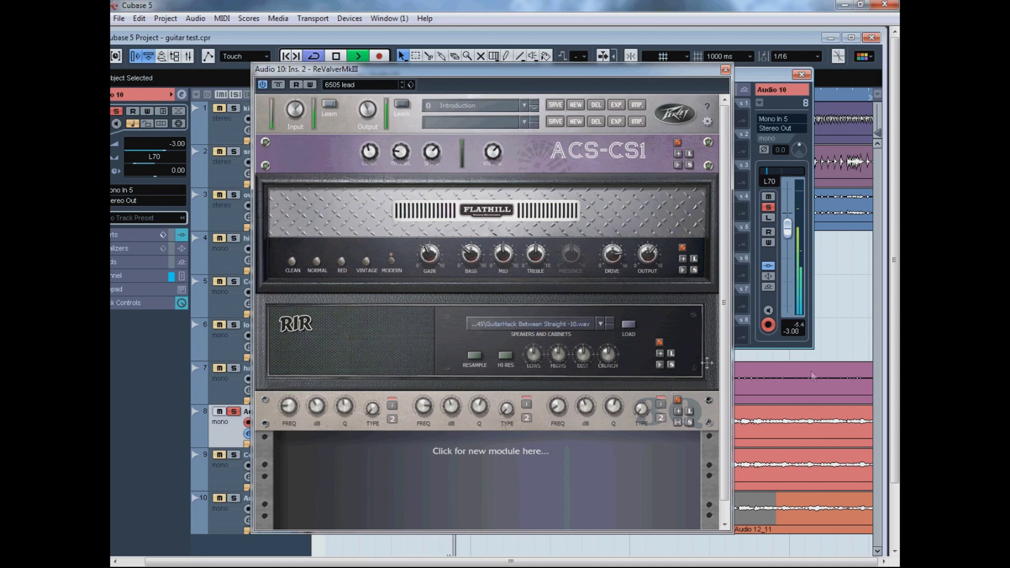
pyautogui.click(629, 325)
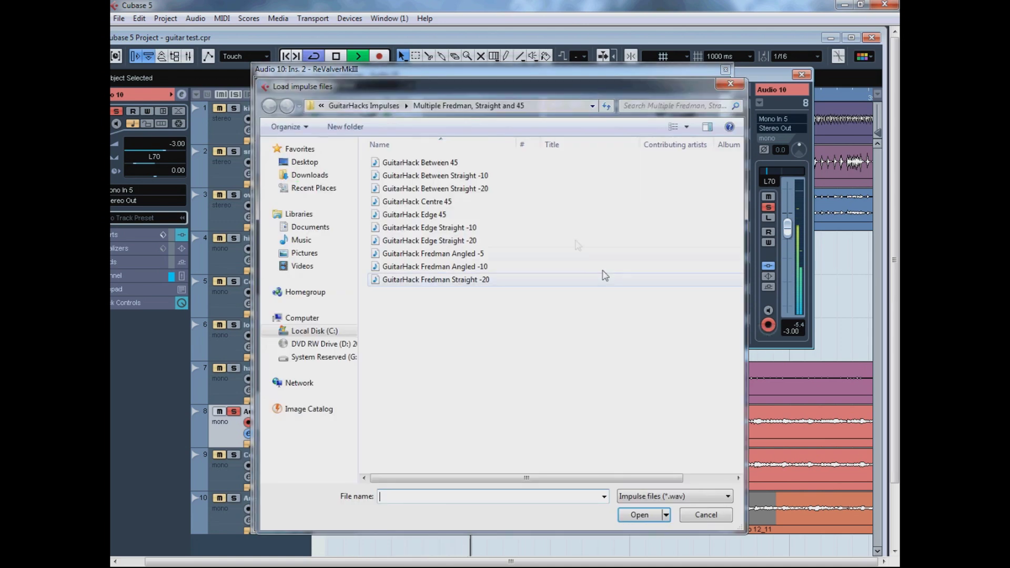
pyautogui.doubleClick(467, 193)
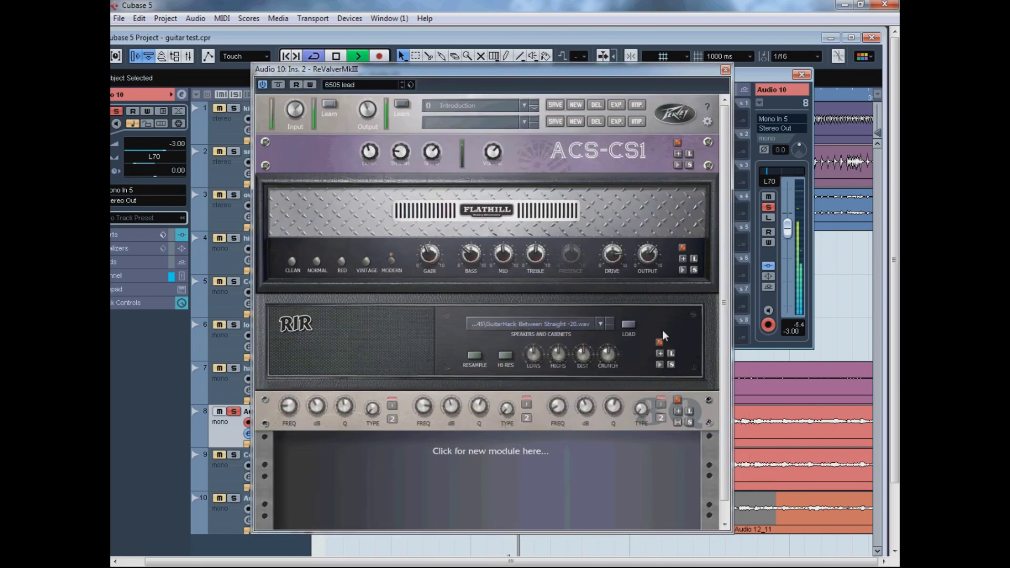
pyautogui.click(633, 326)
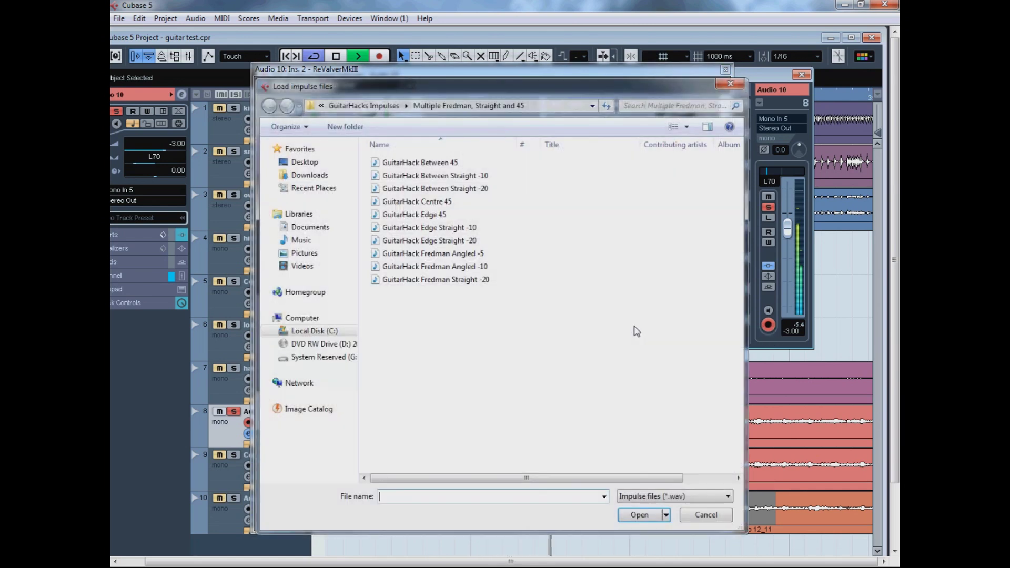
pyautogui.doubleClick(480, 203)
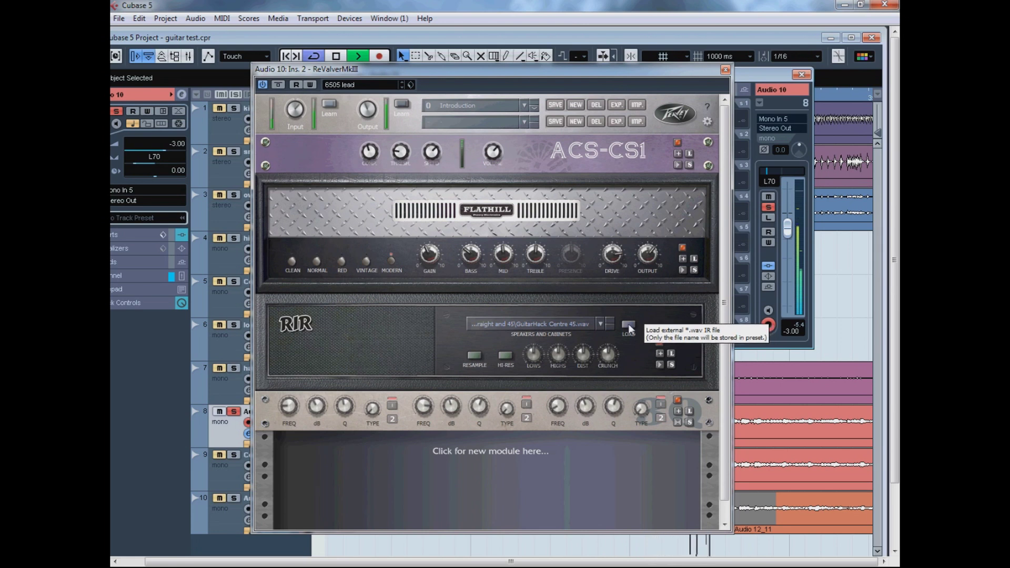
# Step: Load GuitarHack Edge 45 into Audio 10's RIR module and return to the maximized project window
pyautogui.click(628, 324)
pyautogui.doubleClick(452, 214)
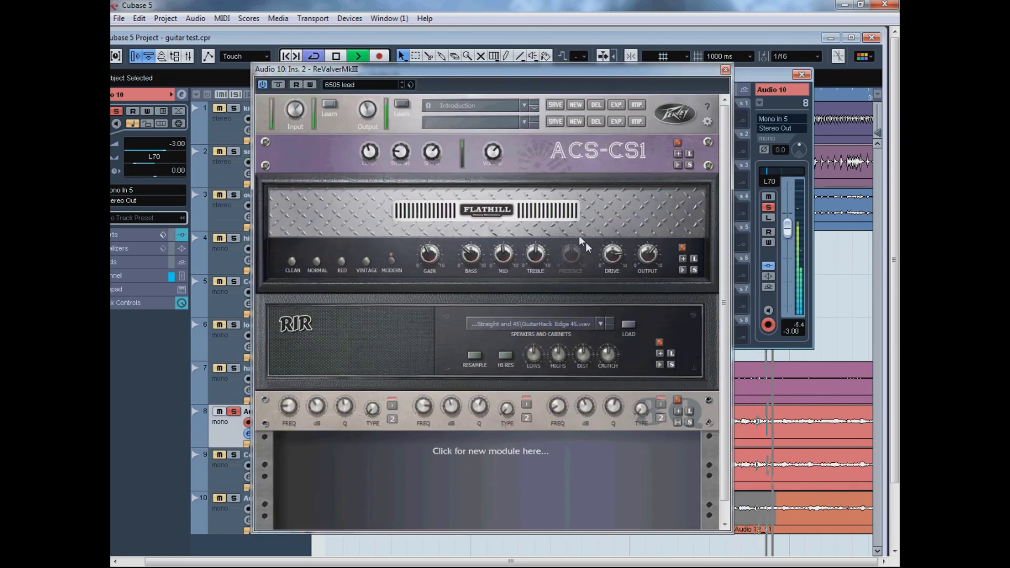
pyautogui.click(726, 70)
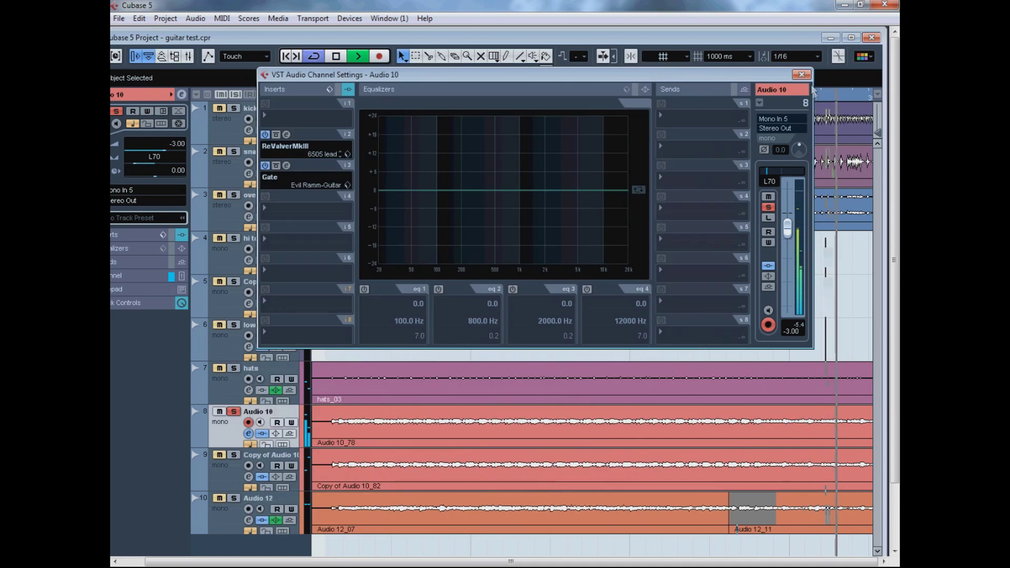
pyautogui.click(802, 74)
pyautogui.click(852, 37)
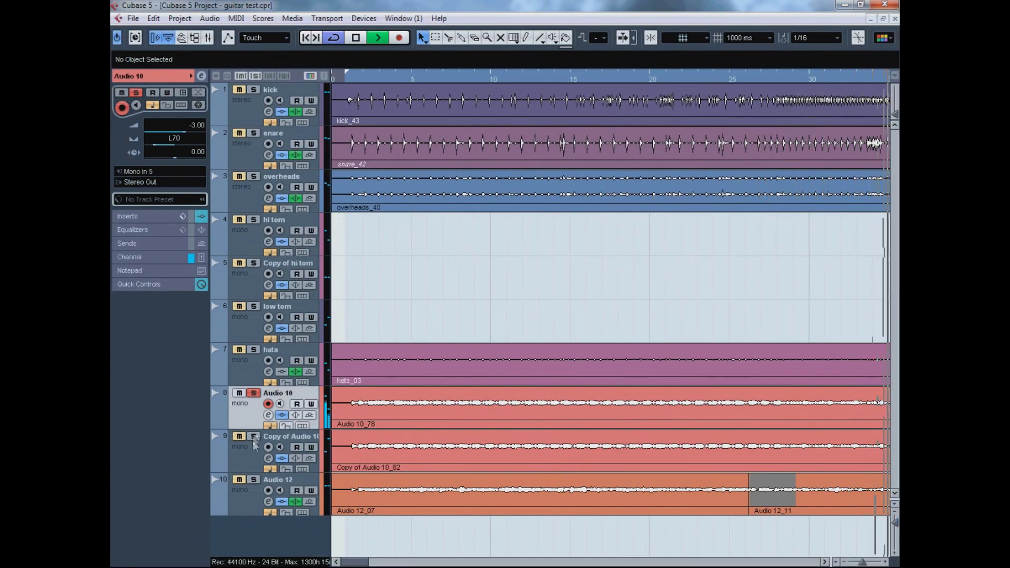
# Step: Solo Copy of Audio 10 alongside Audio 10, load GuitarHack Edge 45 into its RIR module, and close its windows
pyautogui.click(253, 456)
pyautogui.click(269, 458)
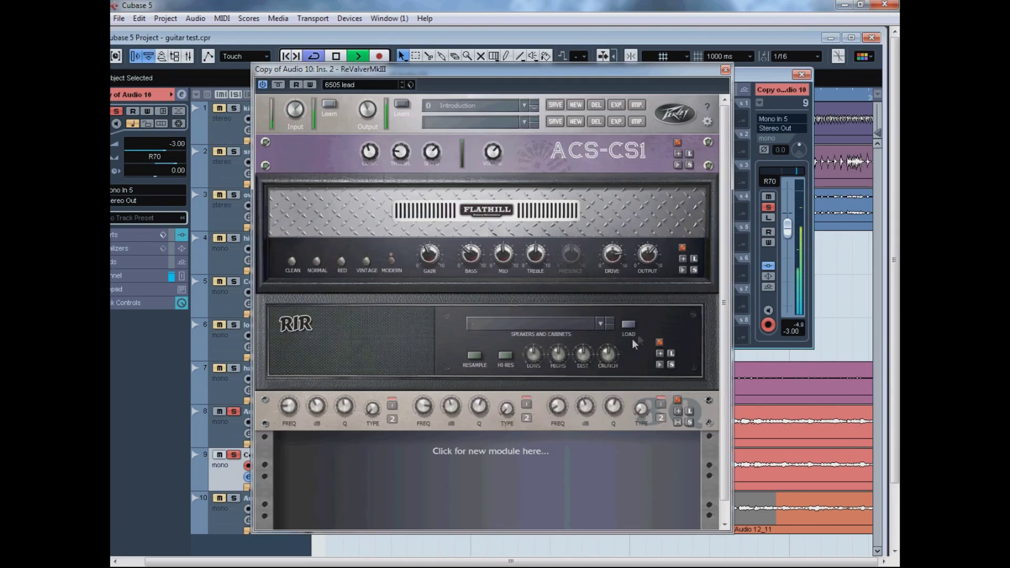
pyautogui.click(633, 338)
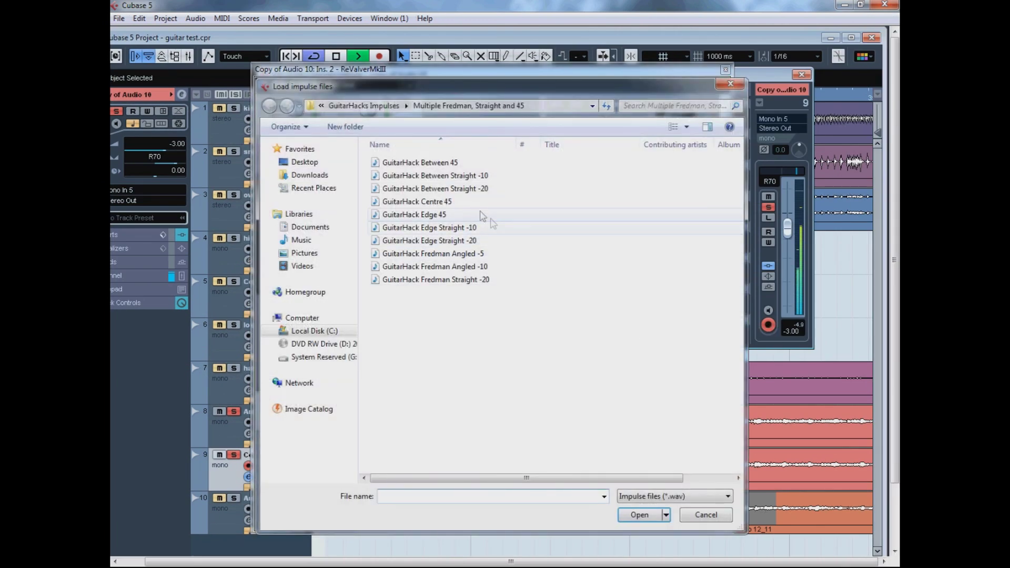
pyautogui.doubleClick(442, 215)
pyautogui.click(725, 70)
pyautogui.click(802, 75)
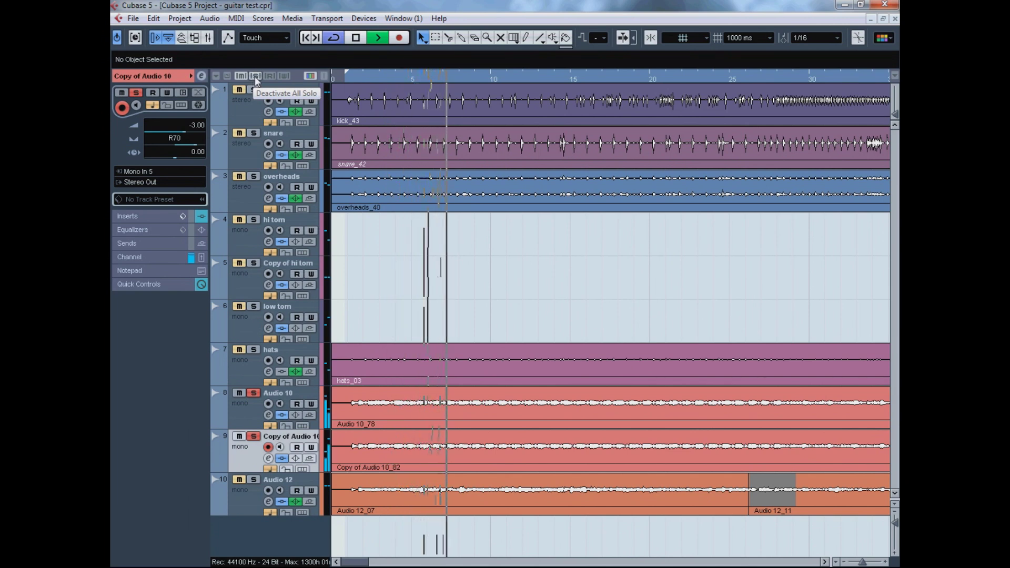
# Step: Deactivate all solos to hear the full mix, solo Audio 10 again, and open its ReValverMkIII insert
pyautogui.click(255, 77)
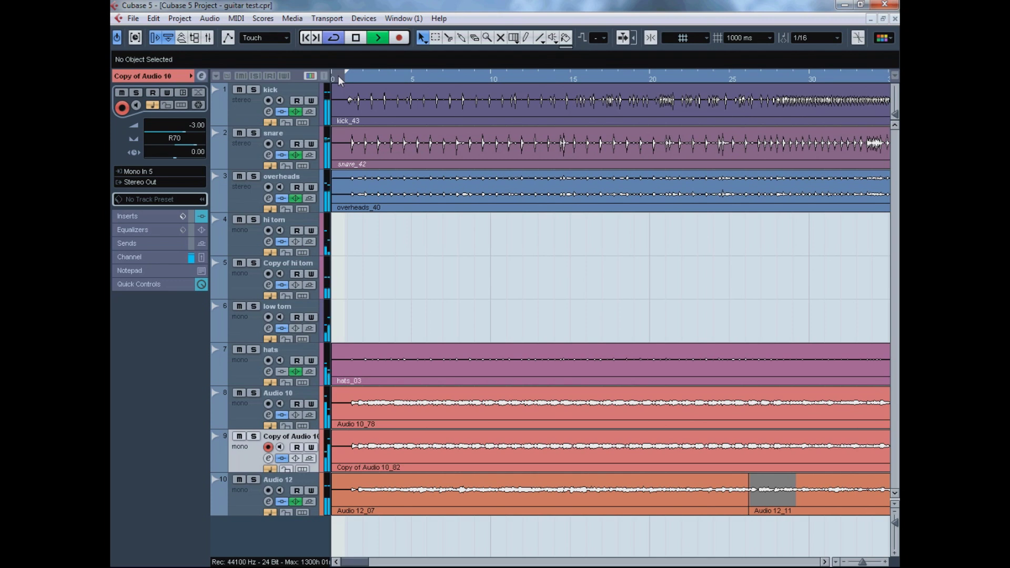
pyautogui.click(253, 393)
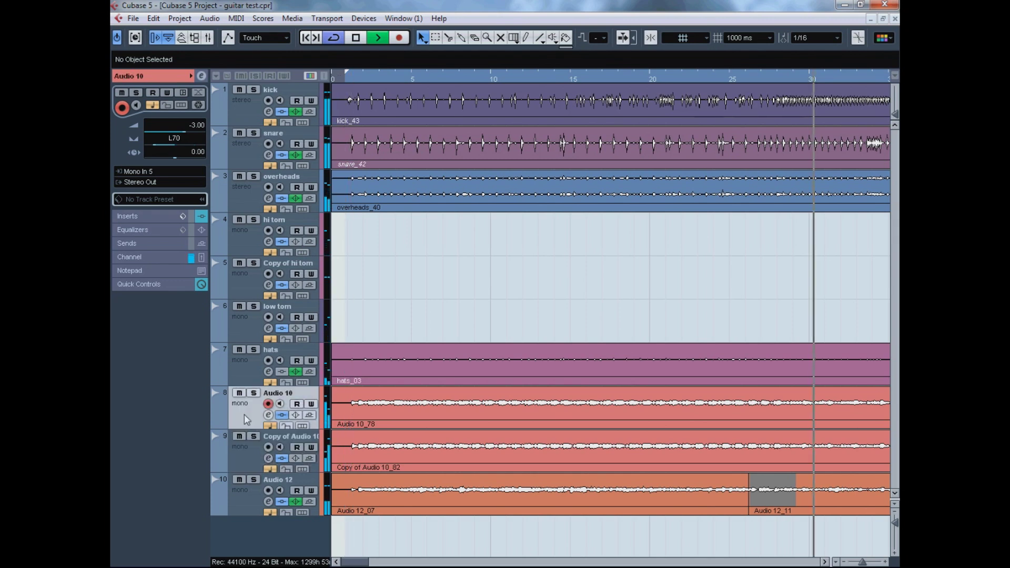
pyautogui.click(269, 414)
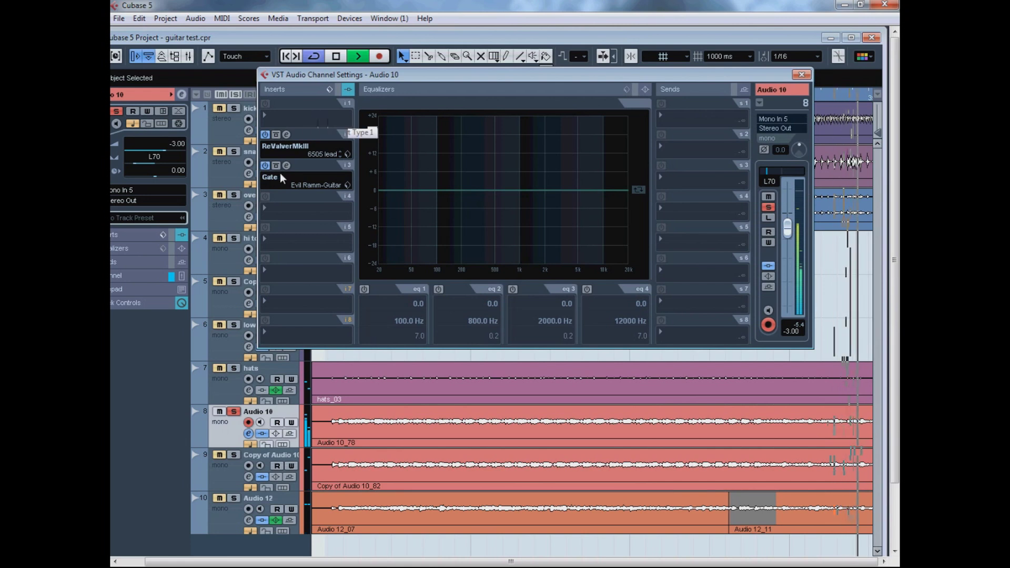
pyautogui.click(287, 134)
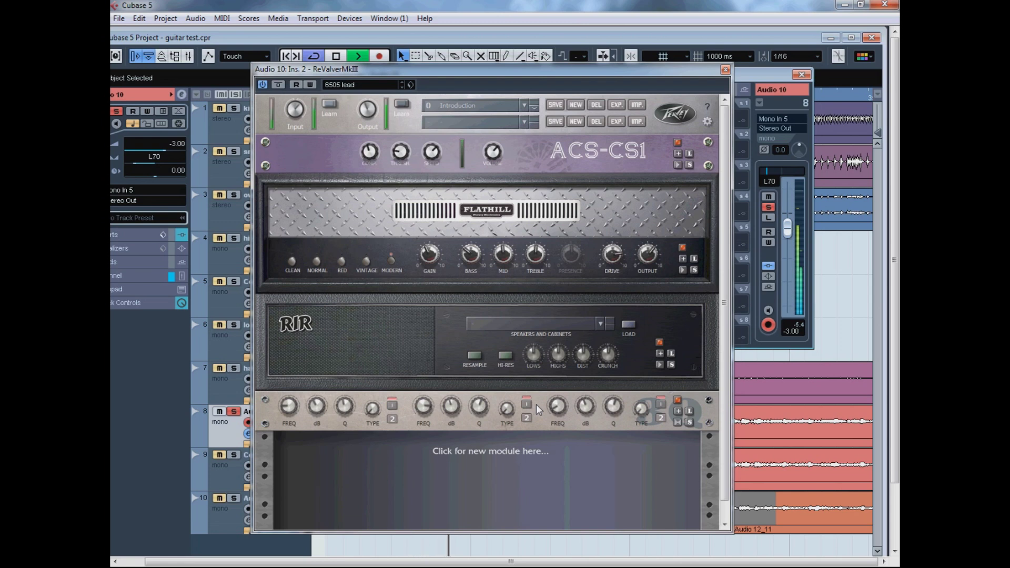
# Step: Inspect the equalizer module's knob values and compare the tone with the module bypassed and re-enabled
pyautogui.moveTo(478, 413)
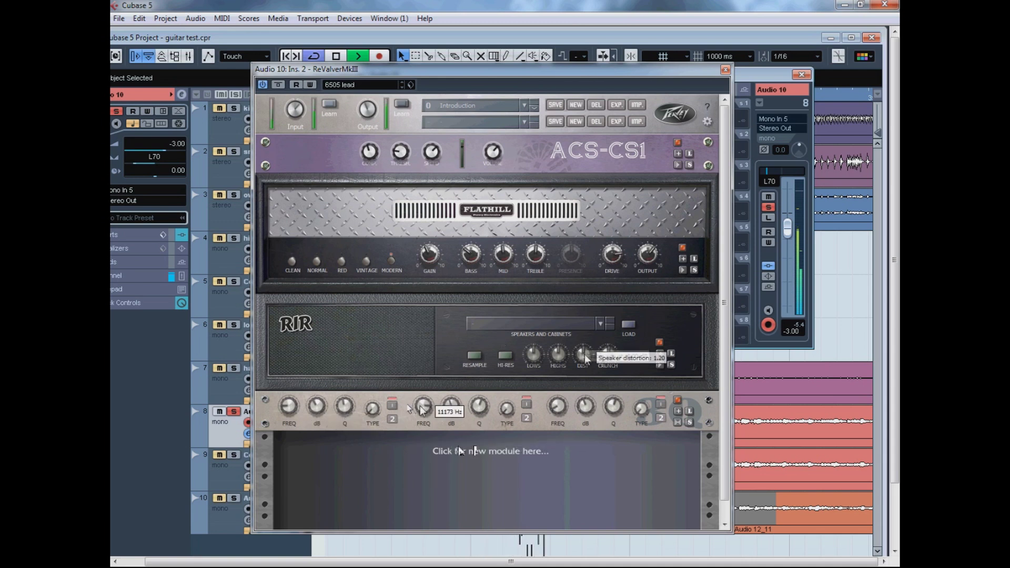
pyautogui.moveTo(615, 405)
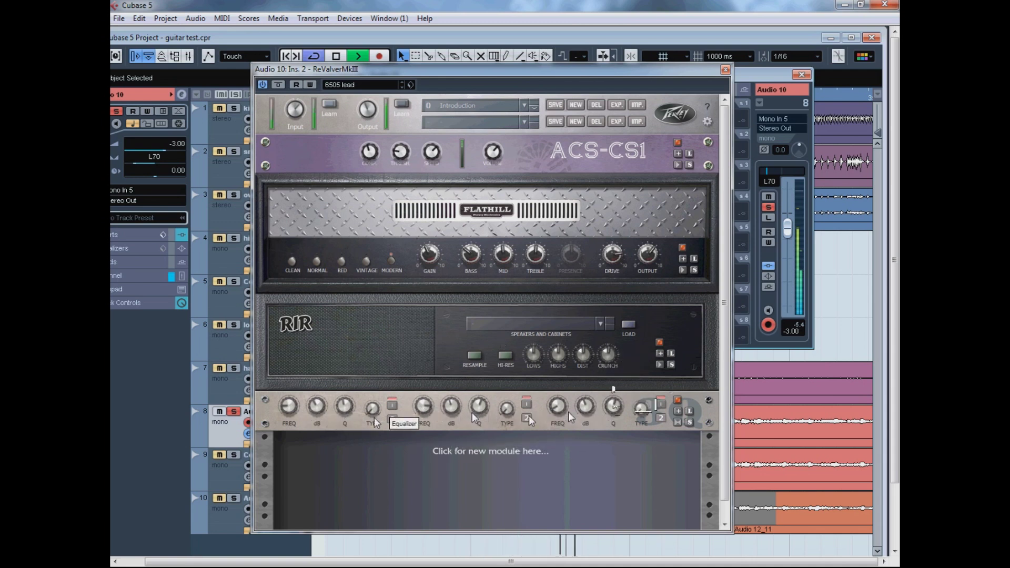
pyautogui.moveTo(296, 416)
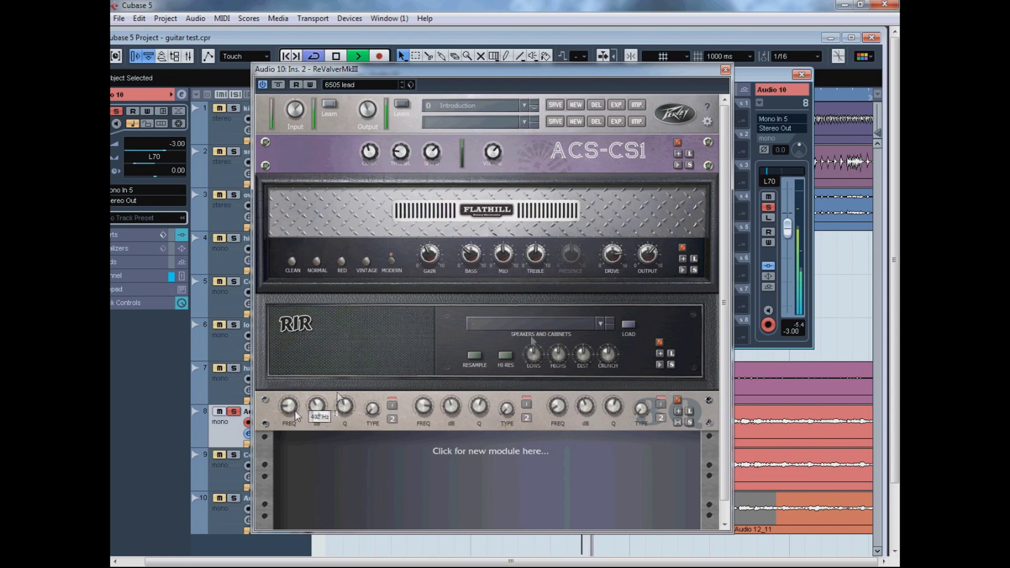
pyautogui.click(678, 401)
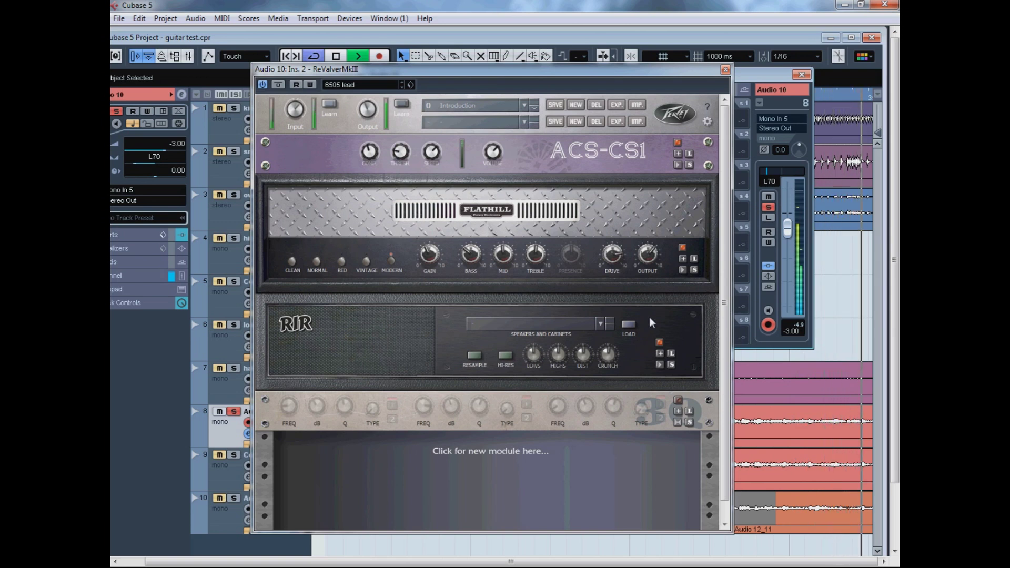
pyautogui.click(678, 400)
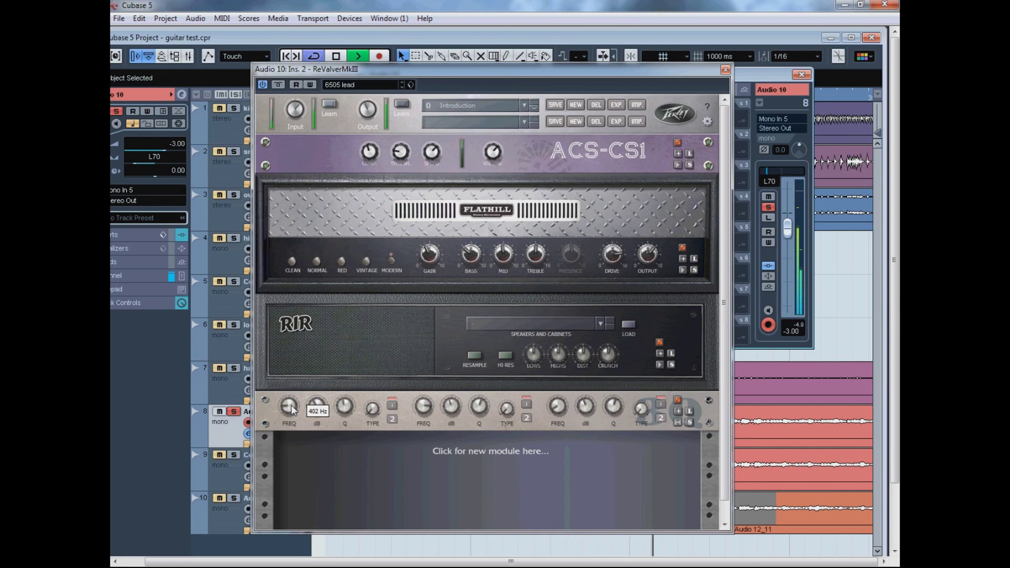
# Step: Lower the first equalizer band's gain to about -17 dB for comparison, and bring it back to about -5 dB
pyautogui.moveTo(318, 405); pyautogui.dragTo(319, 411)
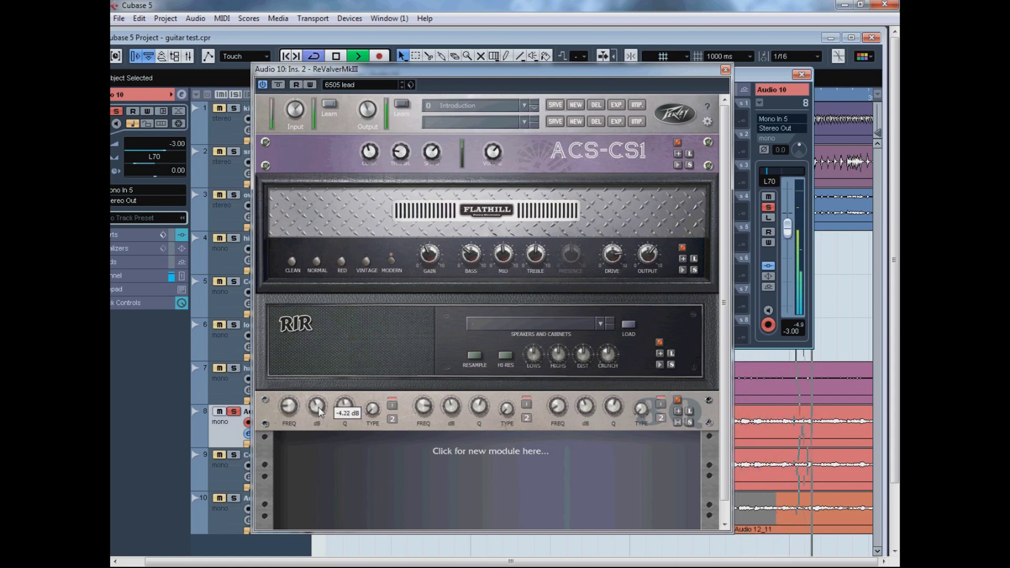
pyautogui.moveTo(318, 409)
pyautogui.mouseDown()
pyautogui.moveTo(324, 395)
pyautogui.moveTo(317, 421)
pyautogui.mouseUp()
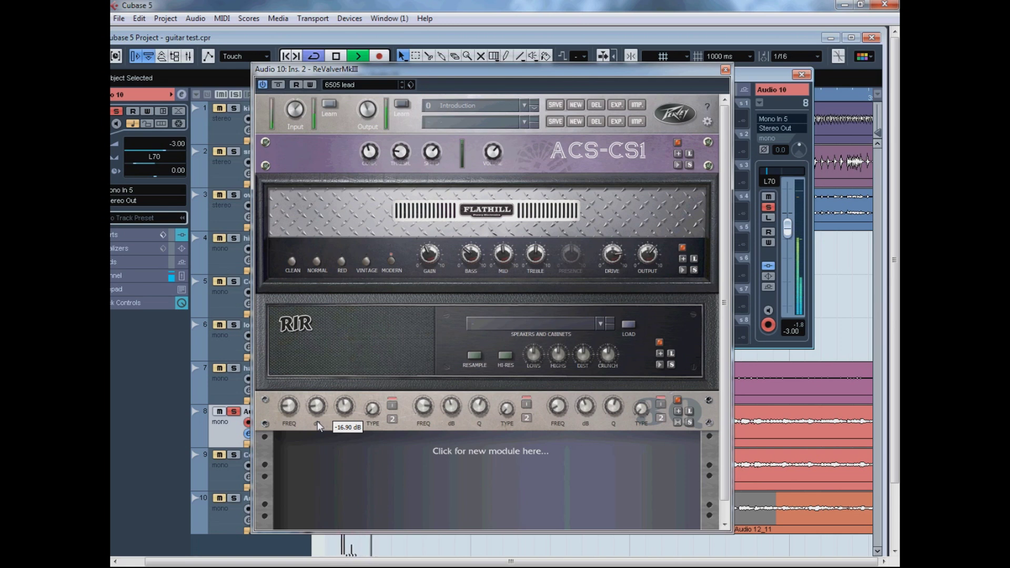
pyautogui.moveTo(318, 421); pyautogui.dragTo(318, 416)
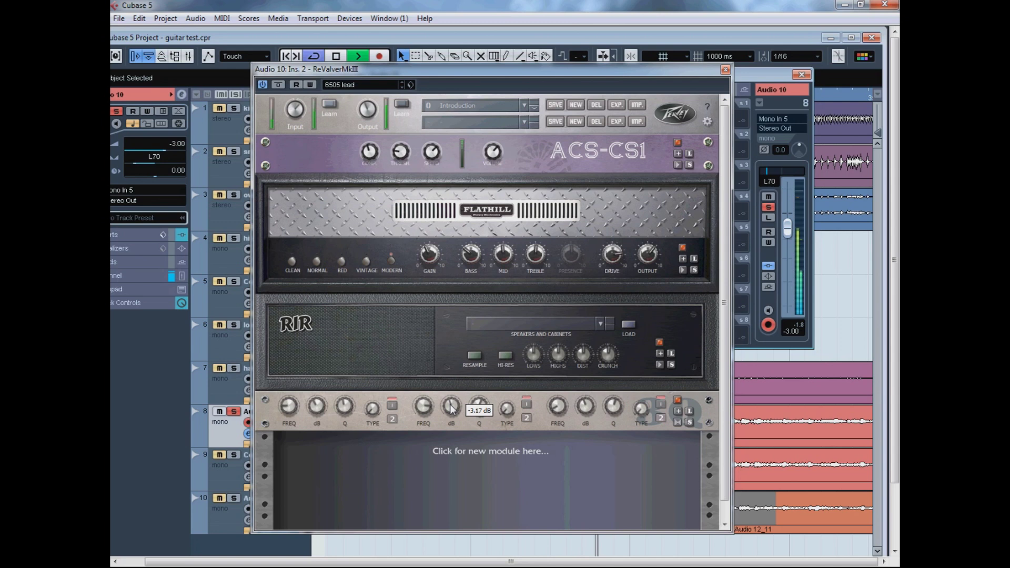
# Step: Compare the tone with the equalizer's second filter band disabled and enabled, leaving it enabled
pyautogui.click(528, 406)
pyautogui.click(528, 408)
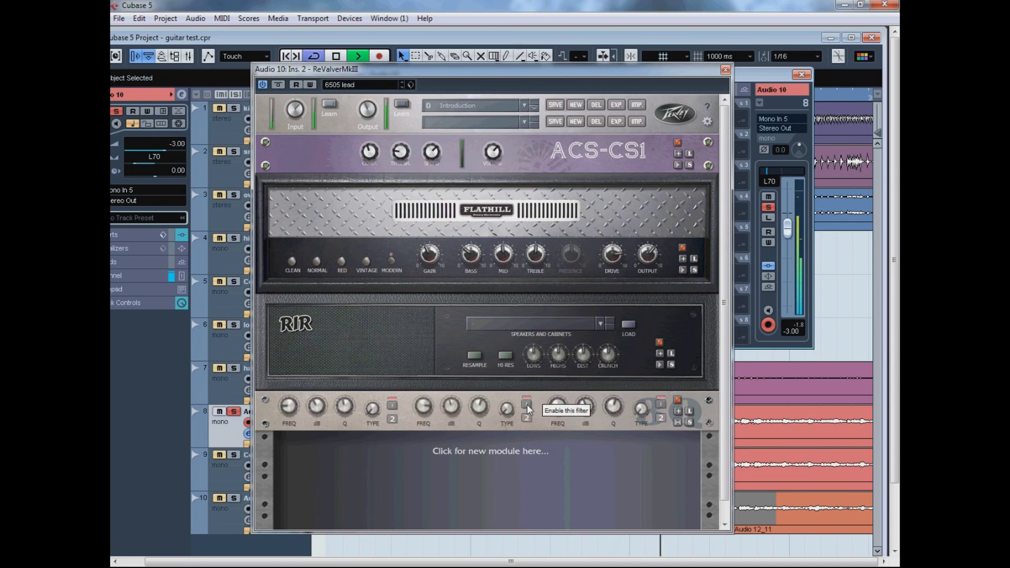
pyautogui.click(528, 406)
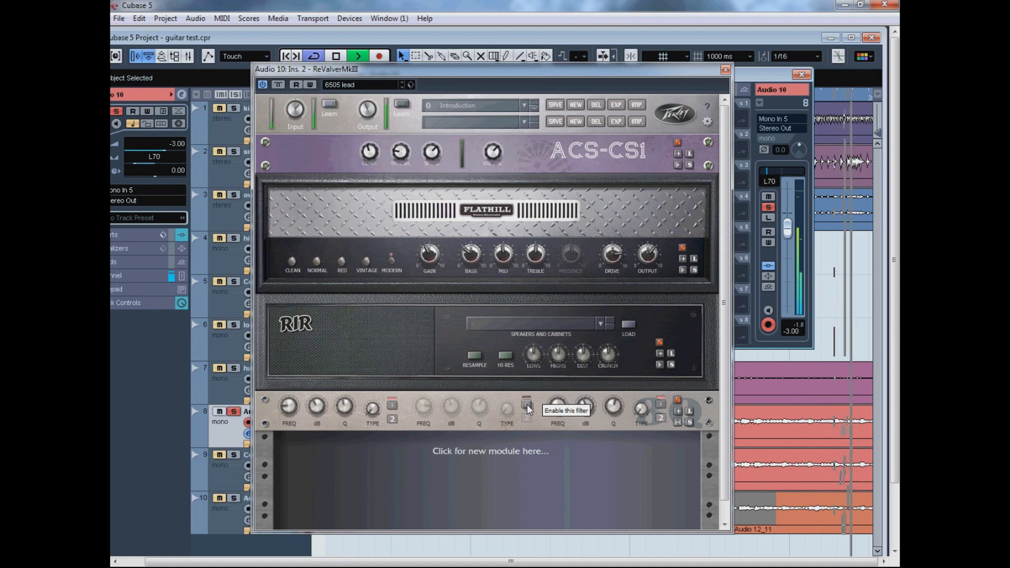
pyautogui.click(527, 405)
pyautogui.moveTo(449, 408)
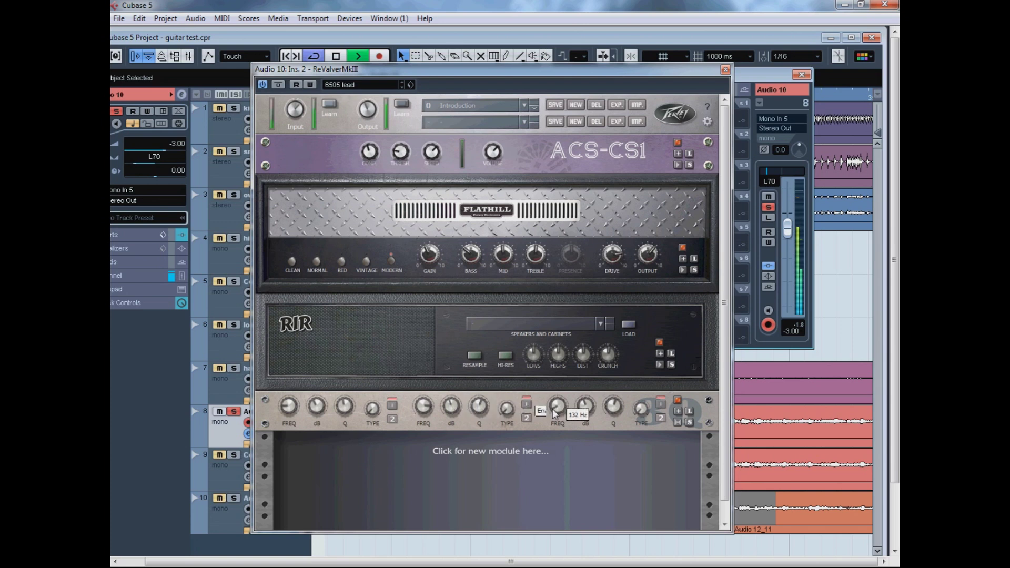
# Step: Raise the third equalizer band's gain to about 7.9 dB for comparison, and lower it to -5.28 dB
pyautogui.moveTo(558, 409)
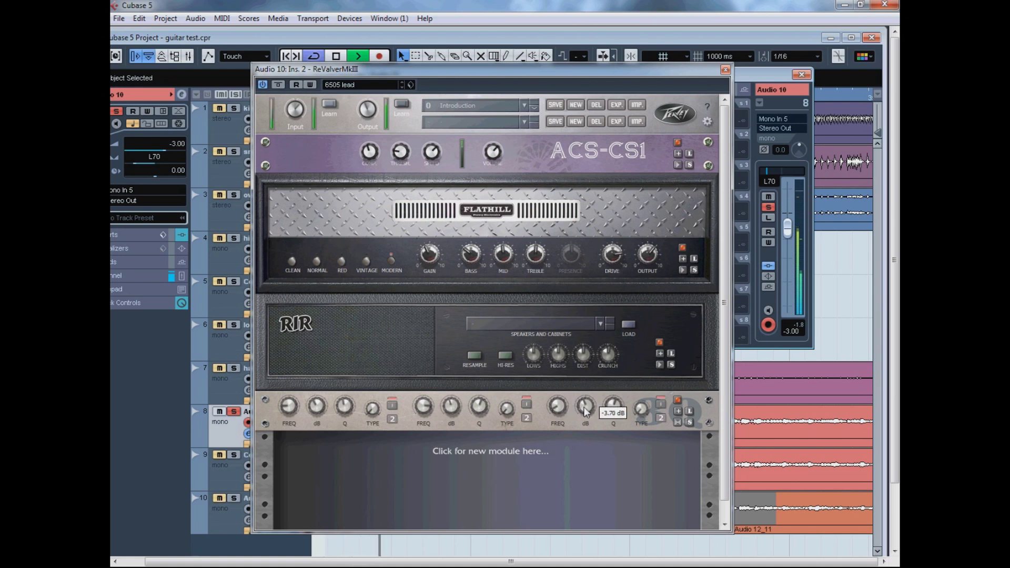
pyautogui.moveTo(585, 412); pyautogui.dragTo(600, 398)
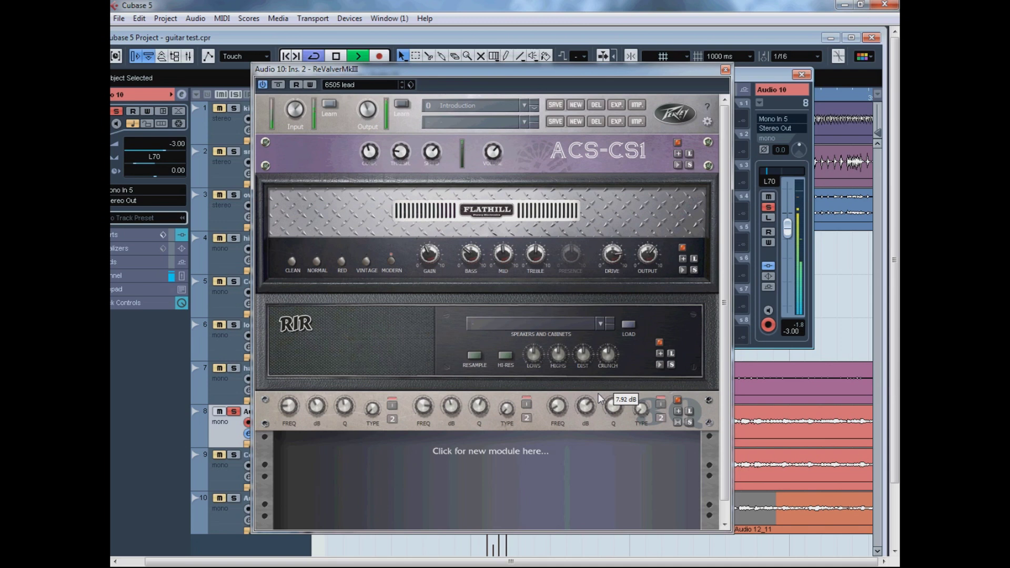
pyautogui.moveTo(598, 393); pyautogui.dragTo(590, 409)
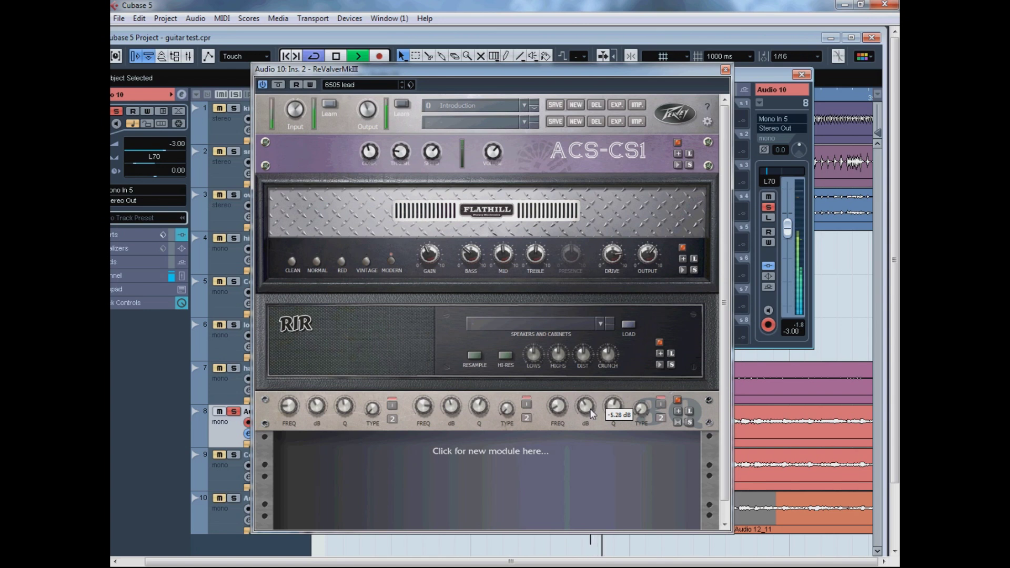
# Step: Check the module equalizer's first-band frequency and gain, and apply the "guitar" equalizer preset to the Audio 10 channel
pyautogui.moveTo(292, 410)
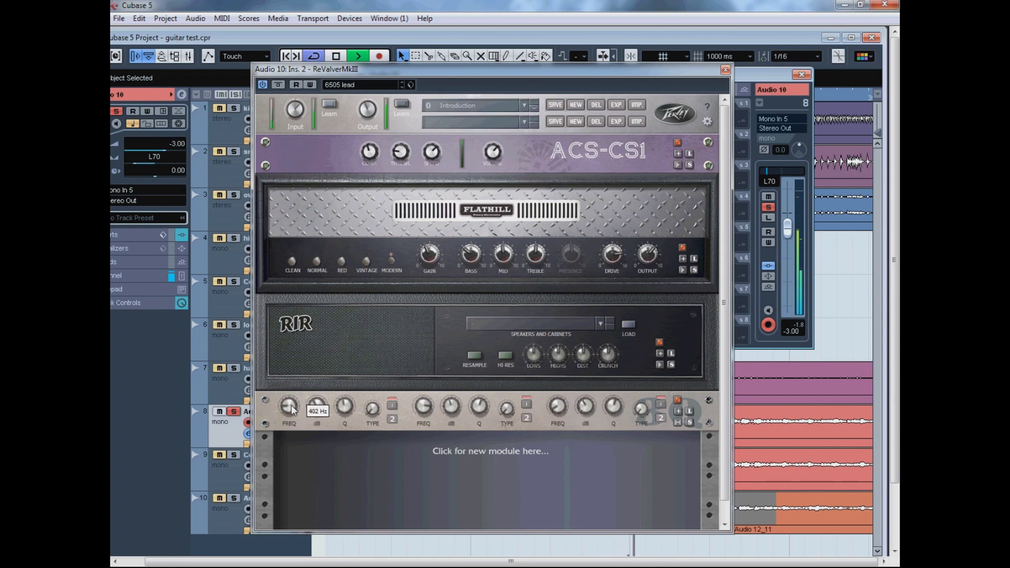
pyautogui.moveTo(331, 411)
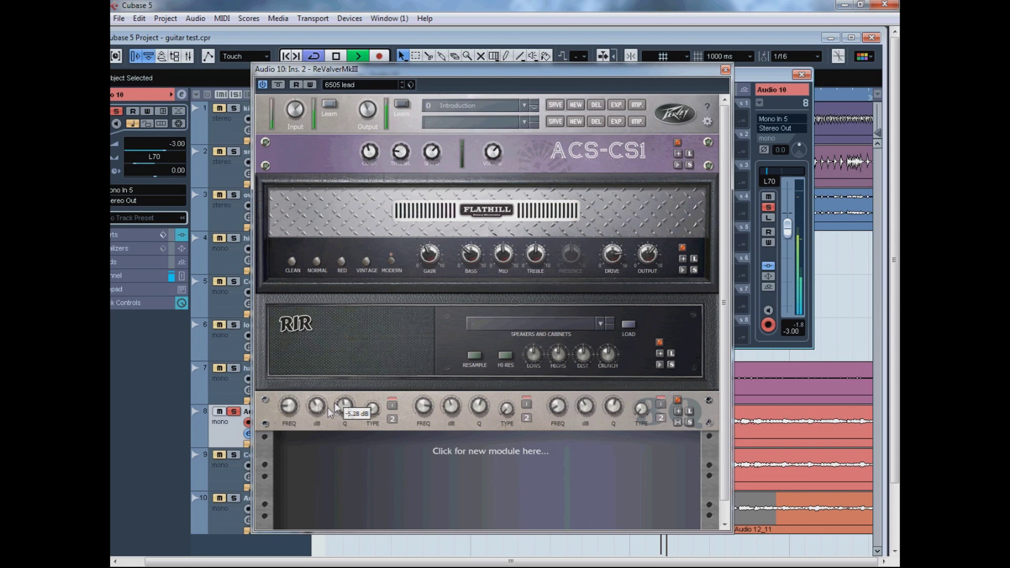
pyautogui.click(725, 70)
pyautogui.click(625, 89)
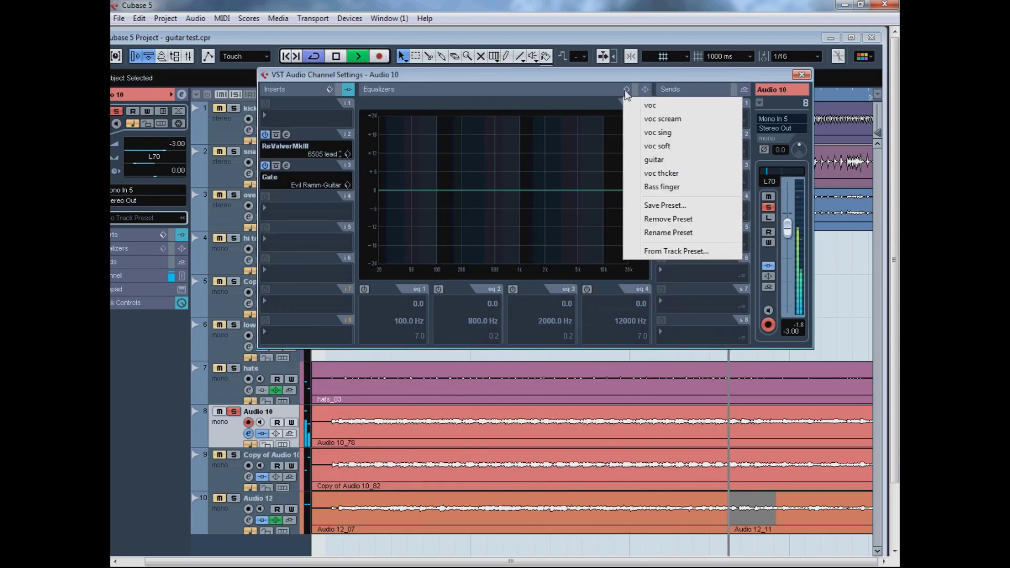
pyautogui.click(666, 158)
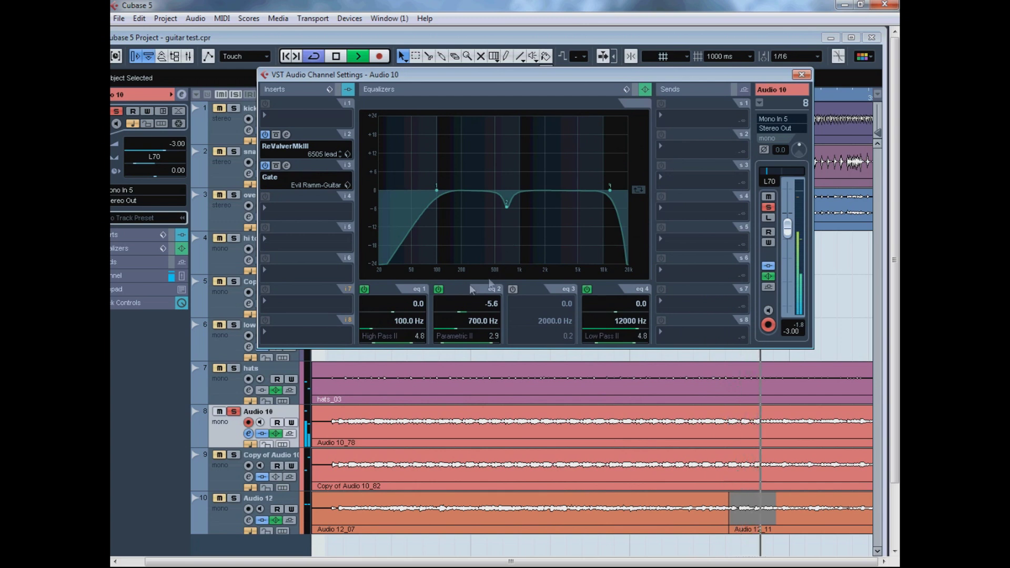
# Step: Disable Audio 10's second channel equalizer band and lower the first band's high-pass frequency to 79 Hz
pyautogui.click(438, 290)
pyautogui.moveTo(436, 191); pyautogui.dragTo(428, 193)
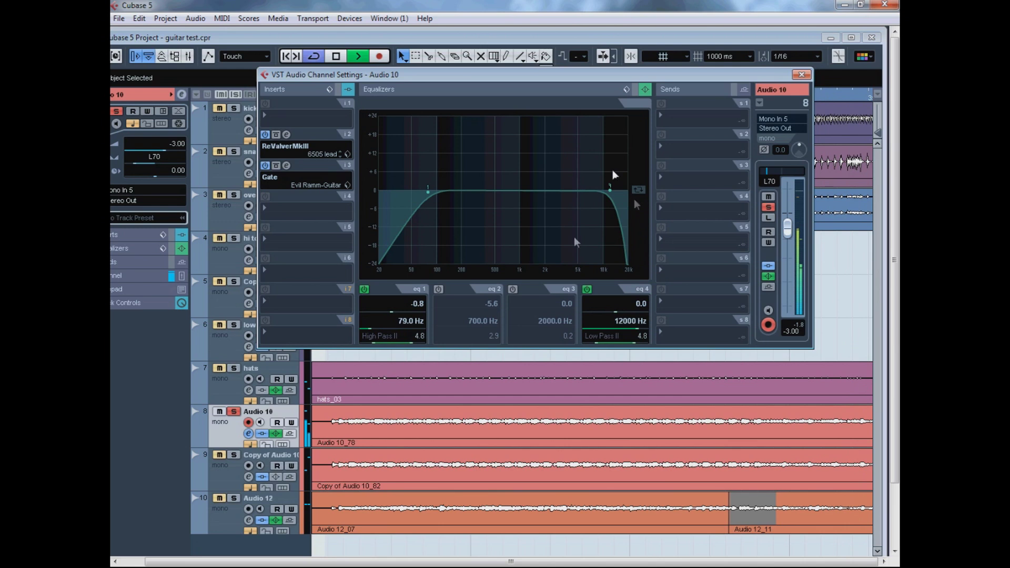
pyautogui.click(803, 75)
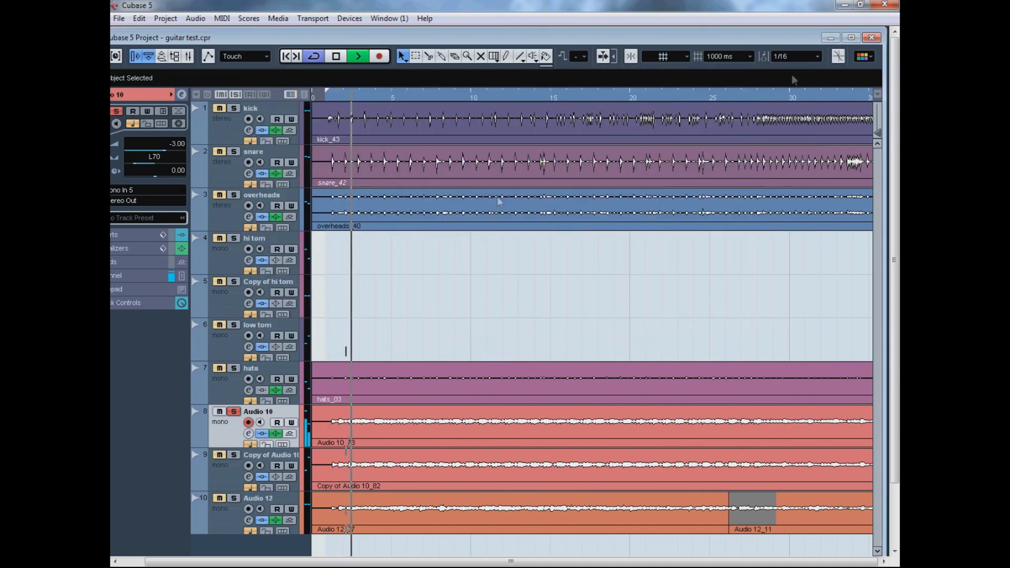
# Step: Apply the "guitar" equalizer preset to the Copy of Audio 10 channel
pyautogui.click(249, 476)
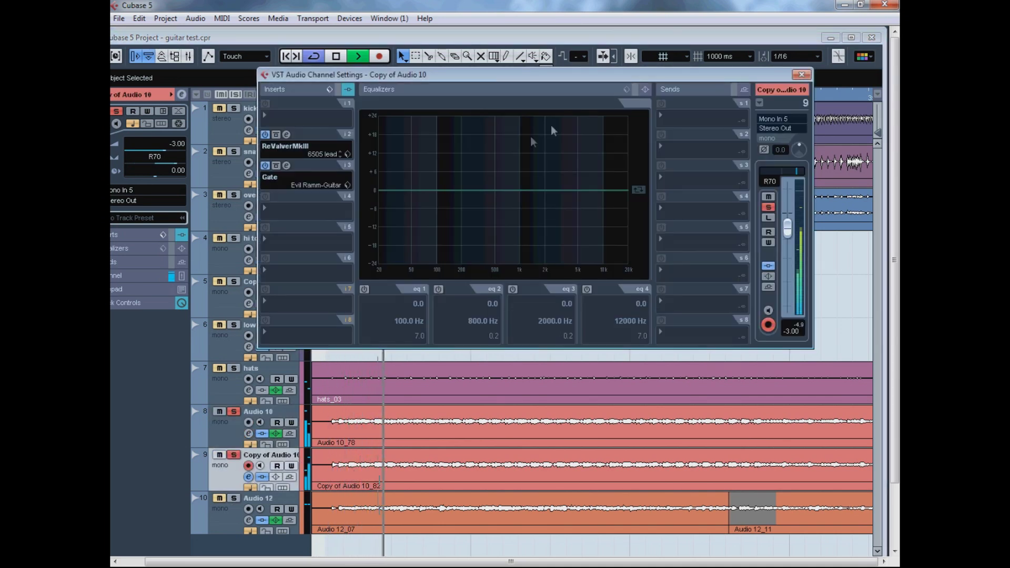
pyautogui.click(626, 89)
pyautogui.click(650, 163)
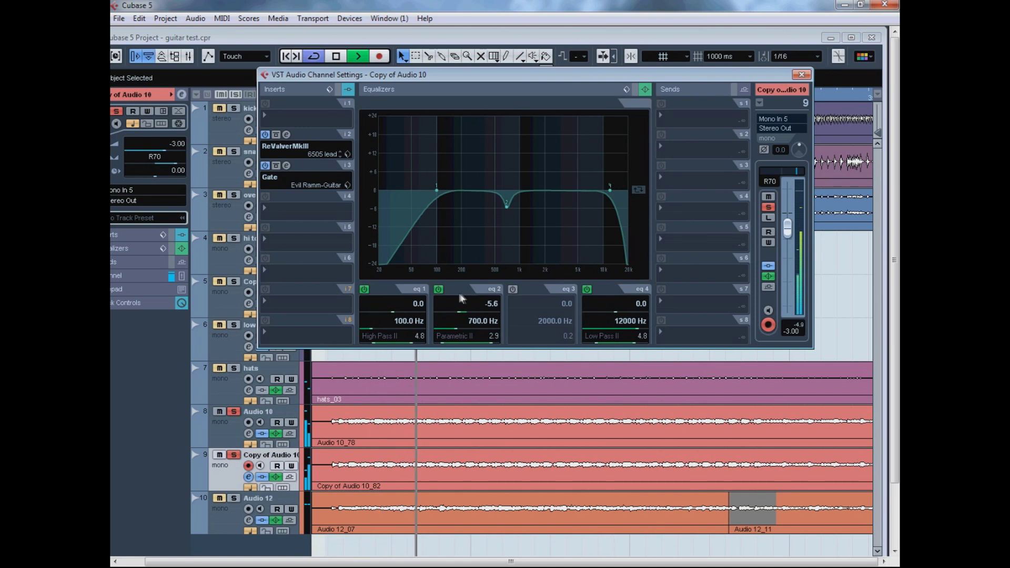
# Step: Disable Copy of Audio 10's second equalizer band and lower the first band's high-pass frequency slightly
pyautogui.click(439, 290)
pyautogui.moveTo(437, 190); pyautogui.dragTo(421, 191)
pyautogui.click(802, 74)
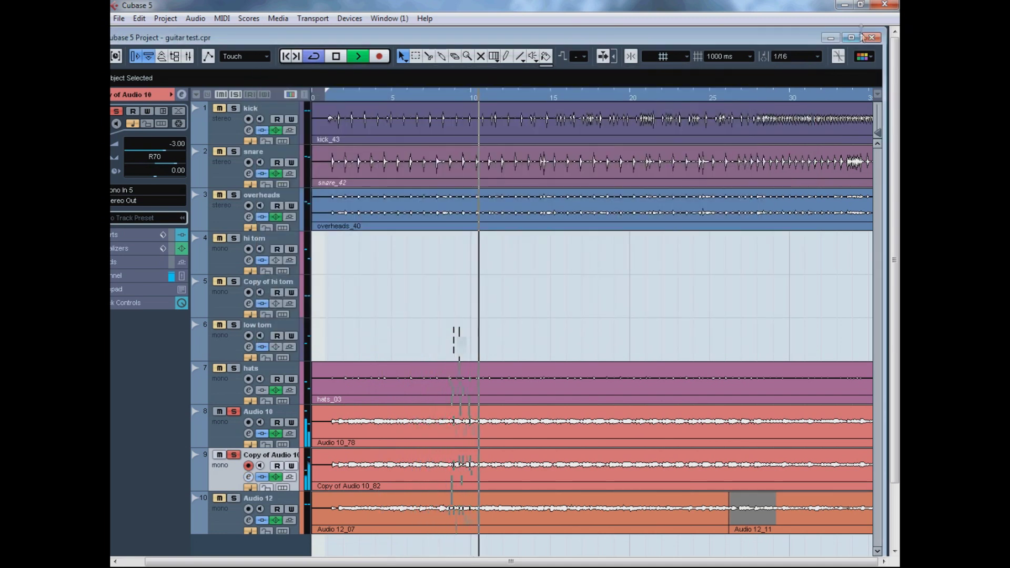
# Step: Maximize the project window and solo the Audio 10 track
pyautogui.click(859, 37)
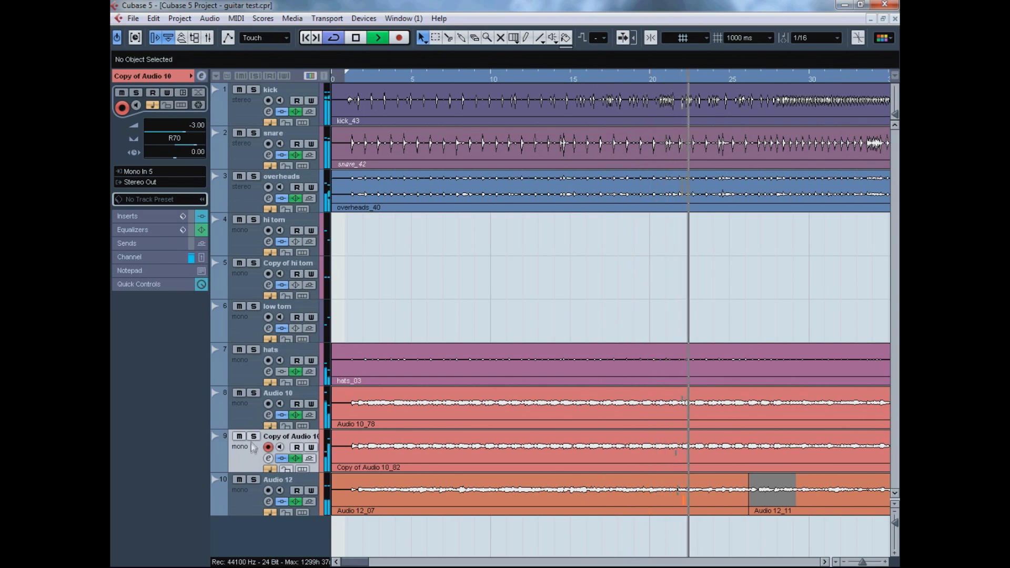
pyautogui.click(251, 407)
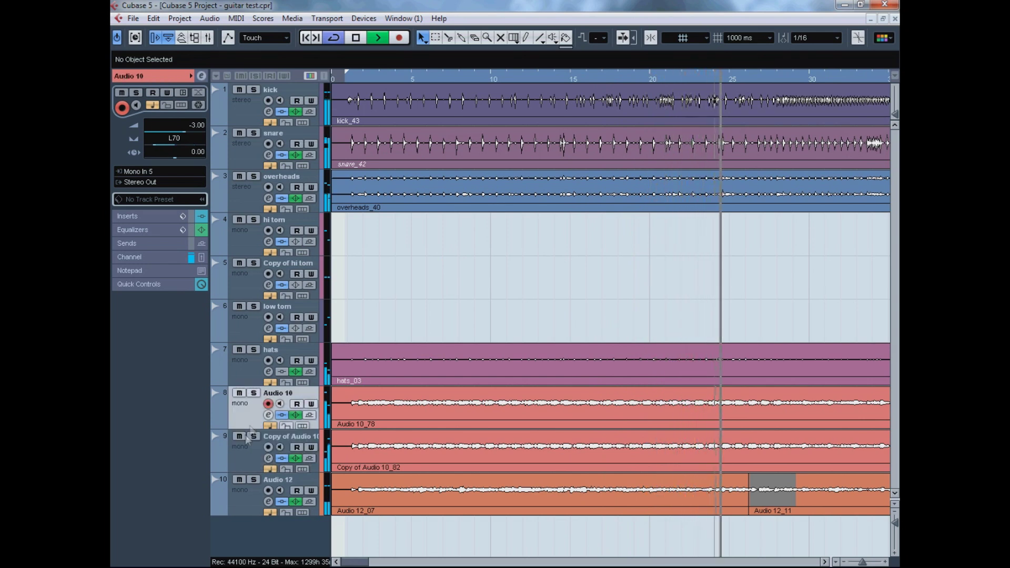
pyautogui.click(254, 393)
# Step: Load the "6505 Guitar" inserts preset on the Audio 10 channel
pyautogui.click(268, 415)
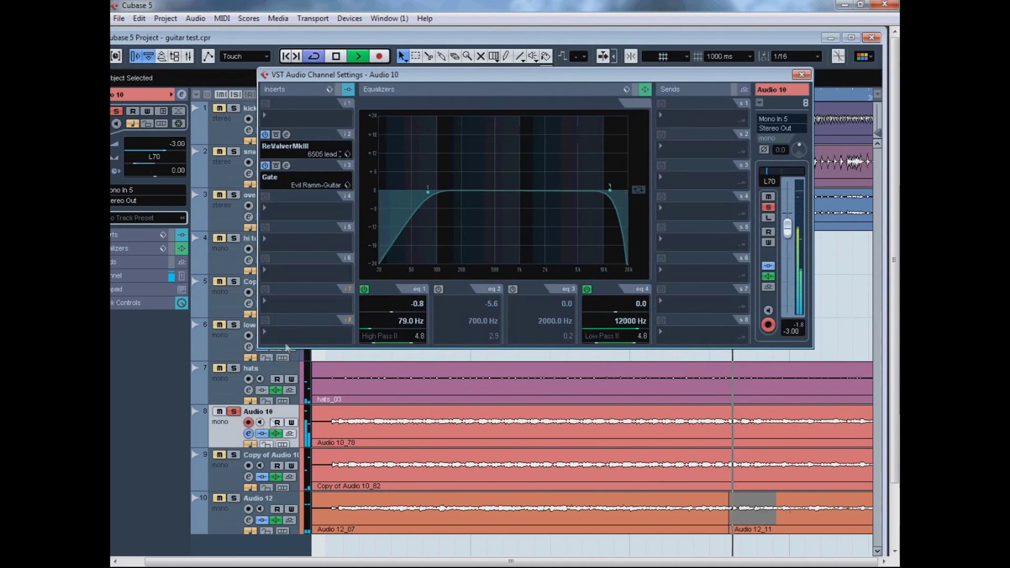
pyautogui.click(330, 89)
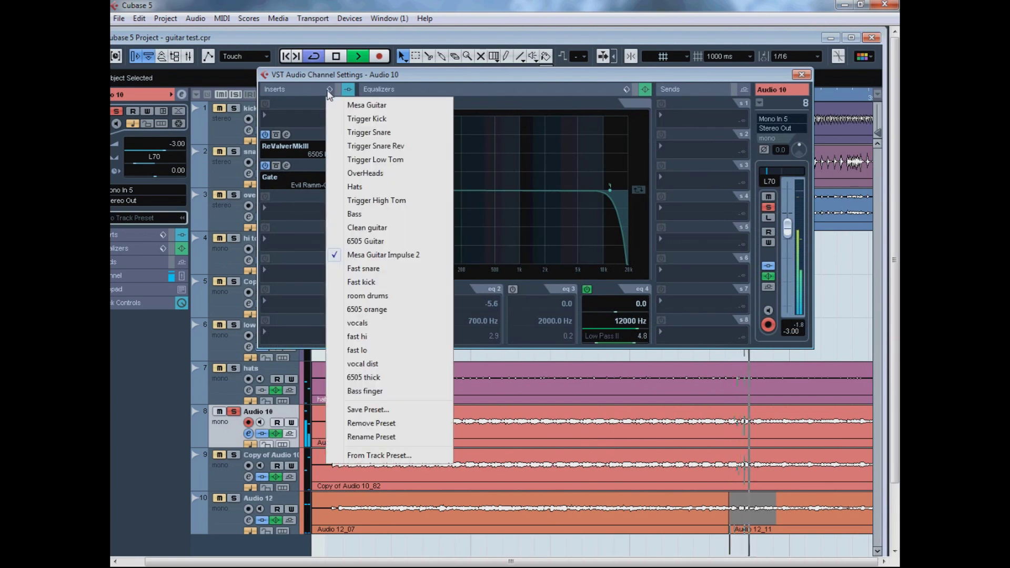
pyautogui.click(396, 243)
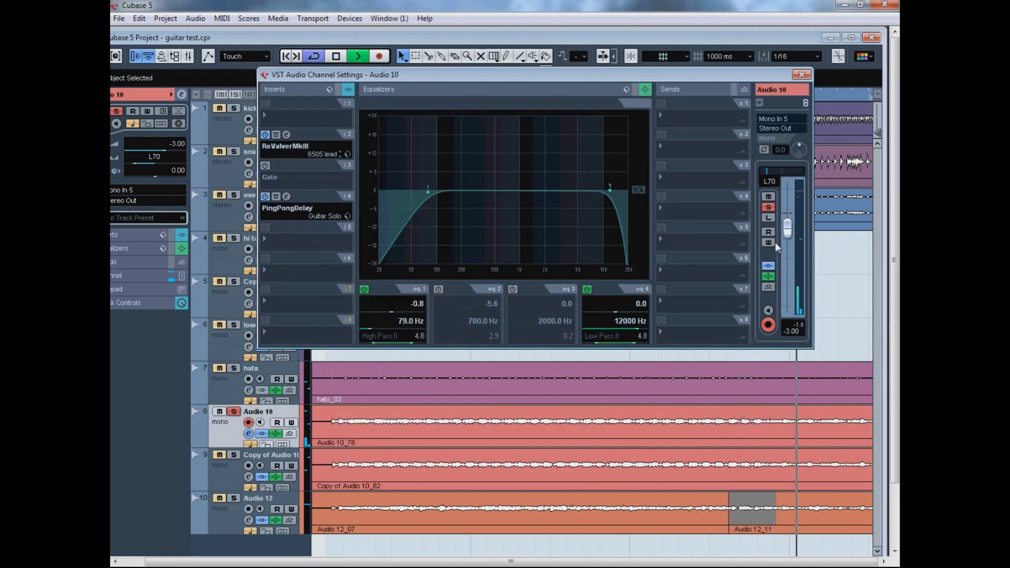
# Step: Adjust ReValverMkIII's output level on Audio 10 and select the Copy of Audio 10 track
pyautogui.click(288, 136)
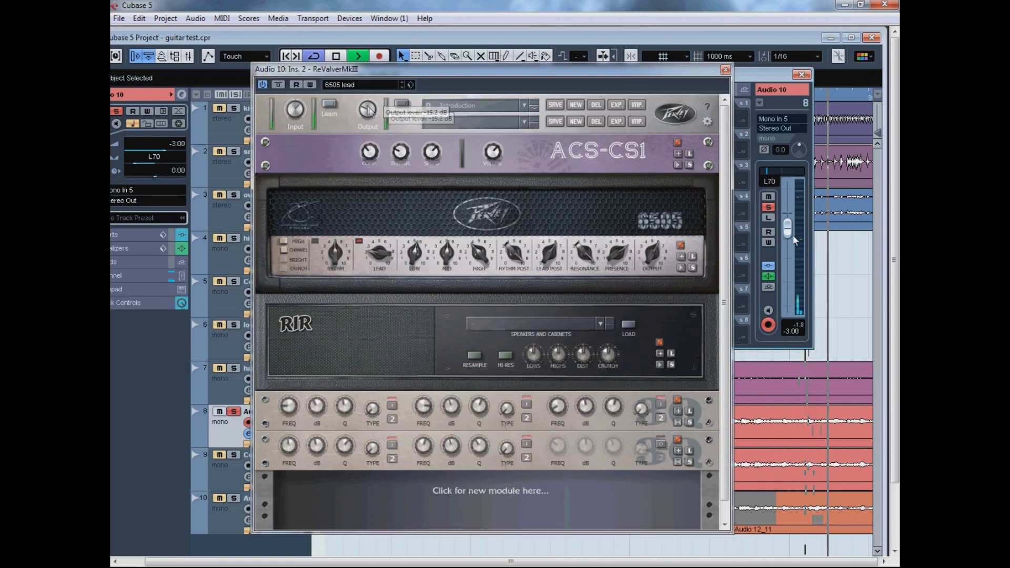
pyautogui.moveTo(369, 109); pyautogui.dragTo(367, 122)
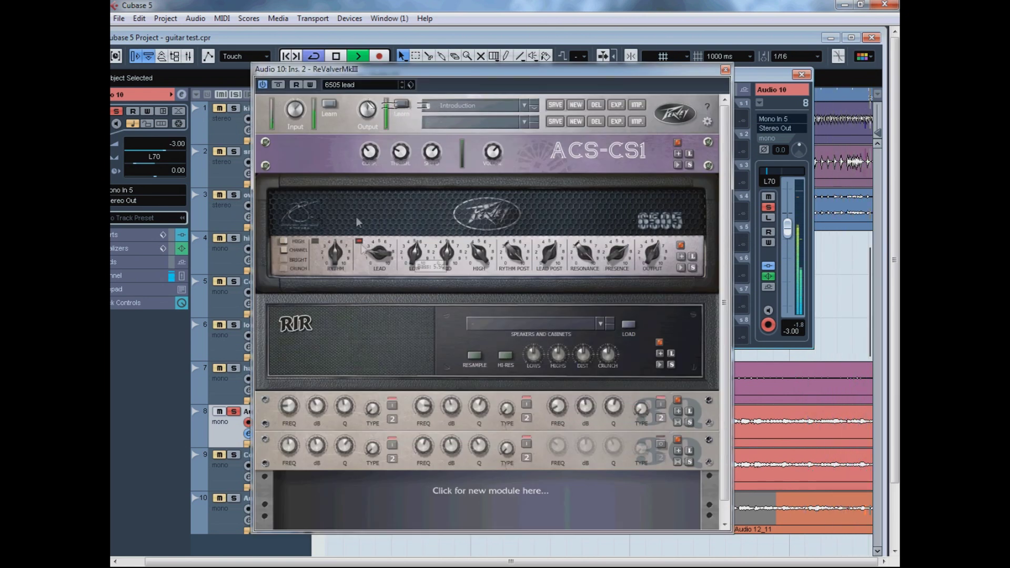
pyautogui.press('Down')
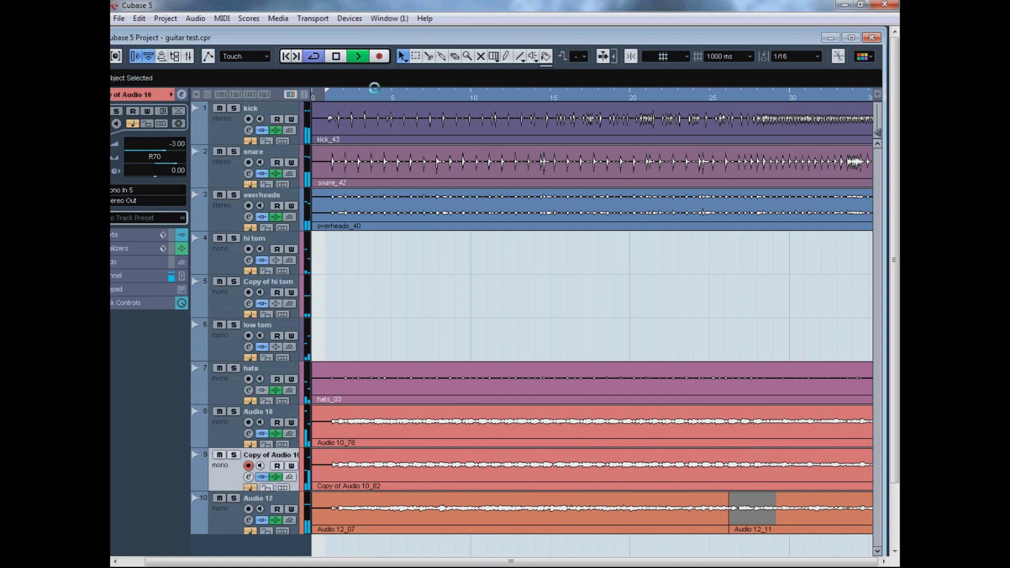
# Step: Stop the project's playback and exit the program
pyautogui.press('space')
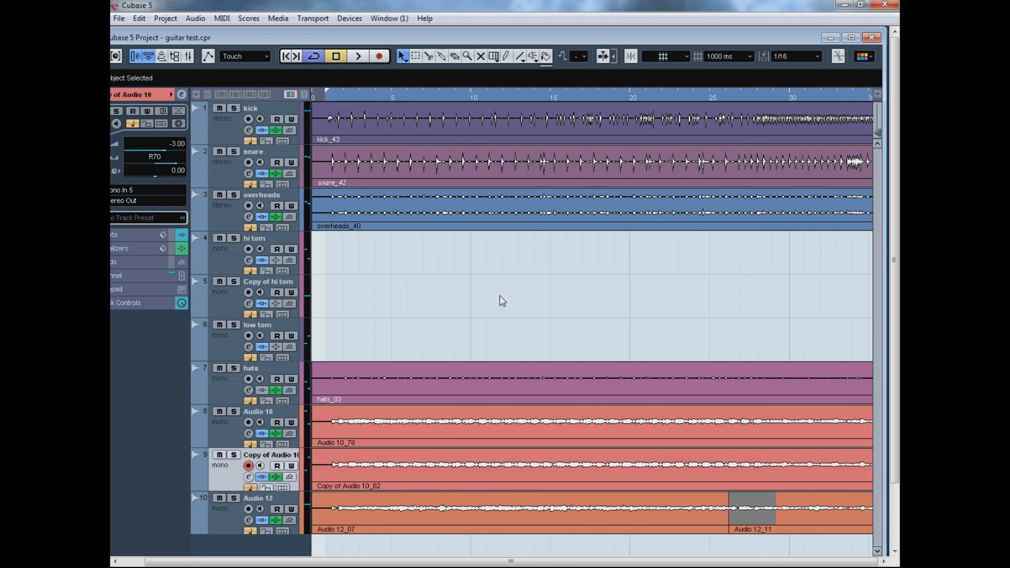
pyautogui.click(340, 56)
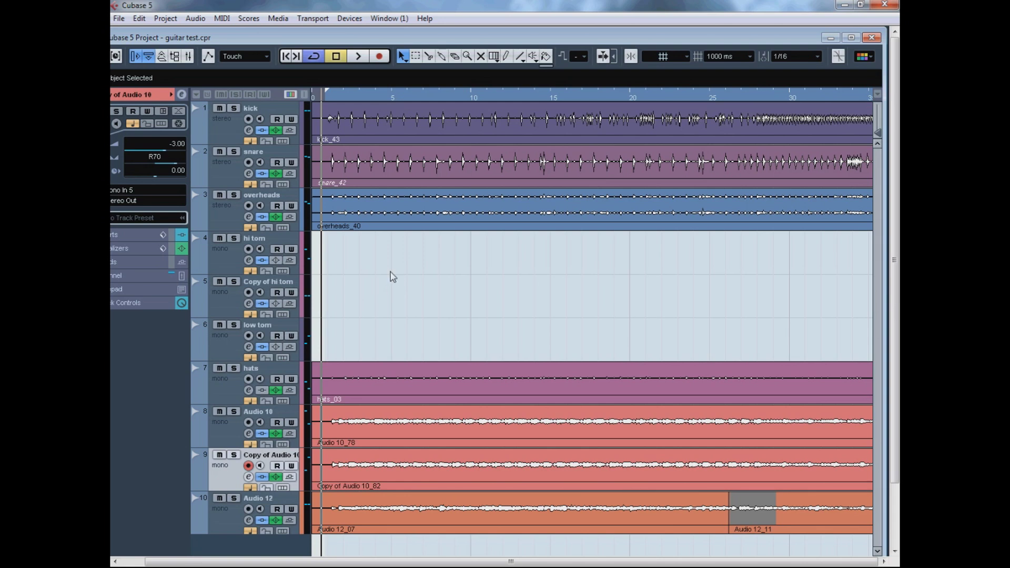
pyautogui.click(886, 5)
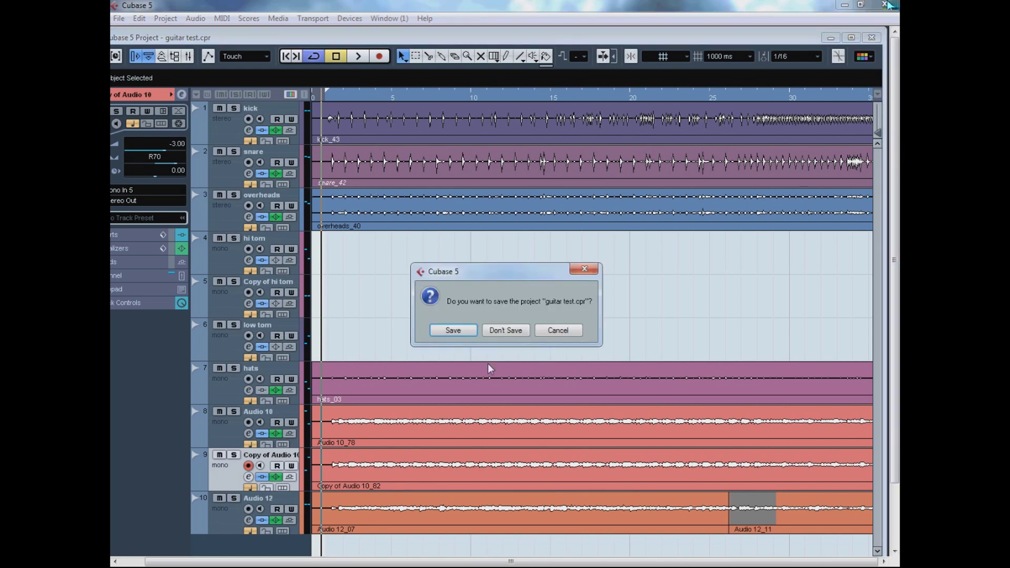